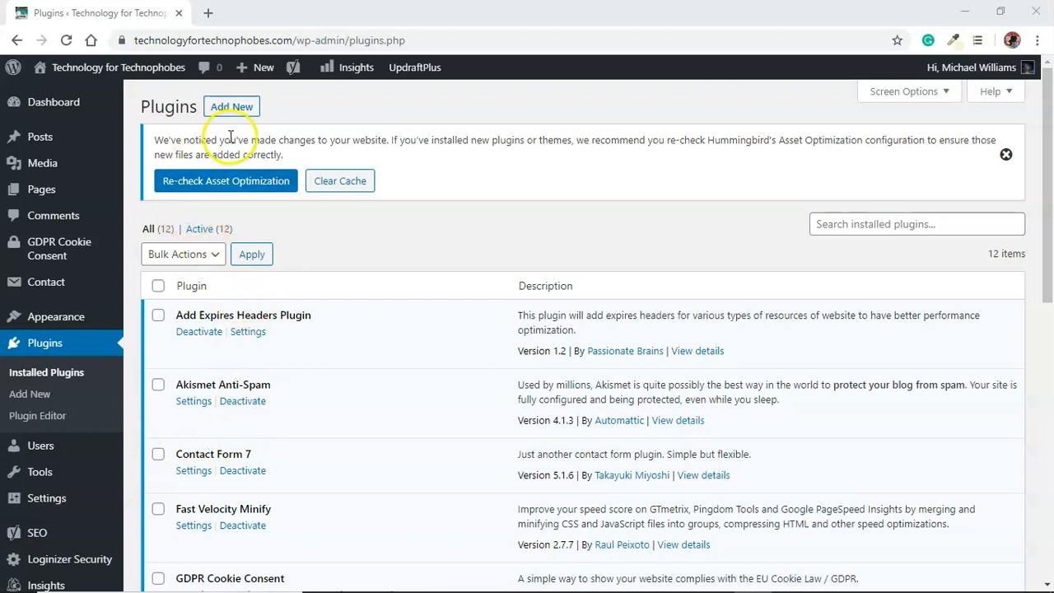
Step: Search the available plugins to add for "gdpr"
click(238, 111)
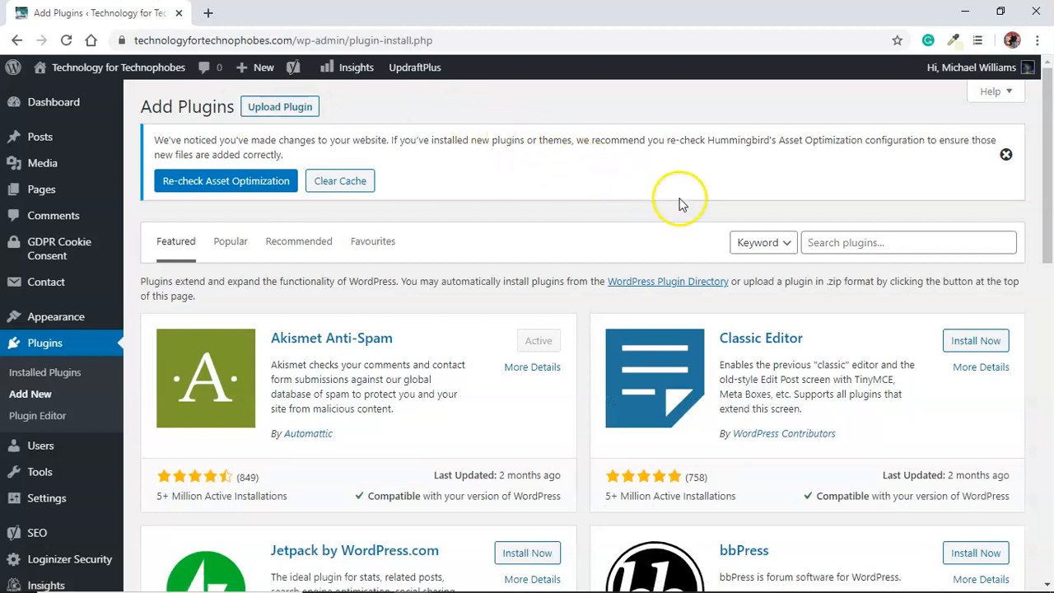
click(827, 242)
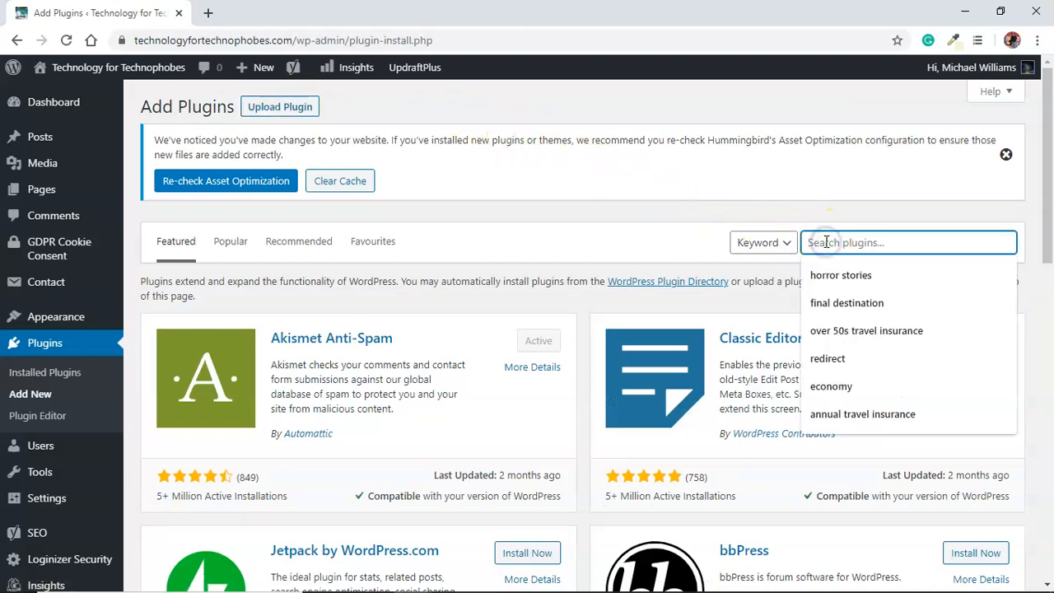
text(gdpr)
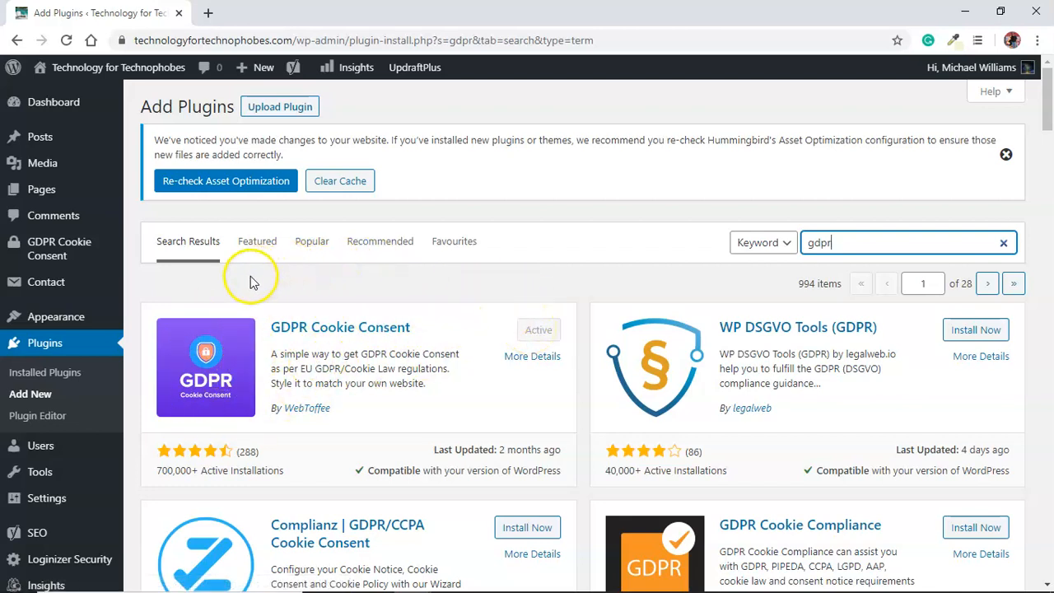
Step: Open the settings of the GDPR Cookie Consent plugin from the list of installed plugins
click(60, 372)
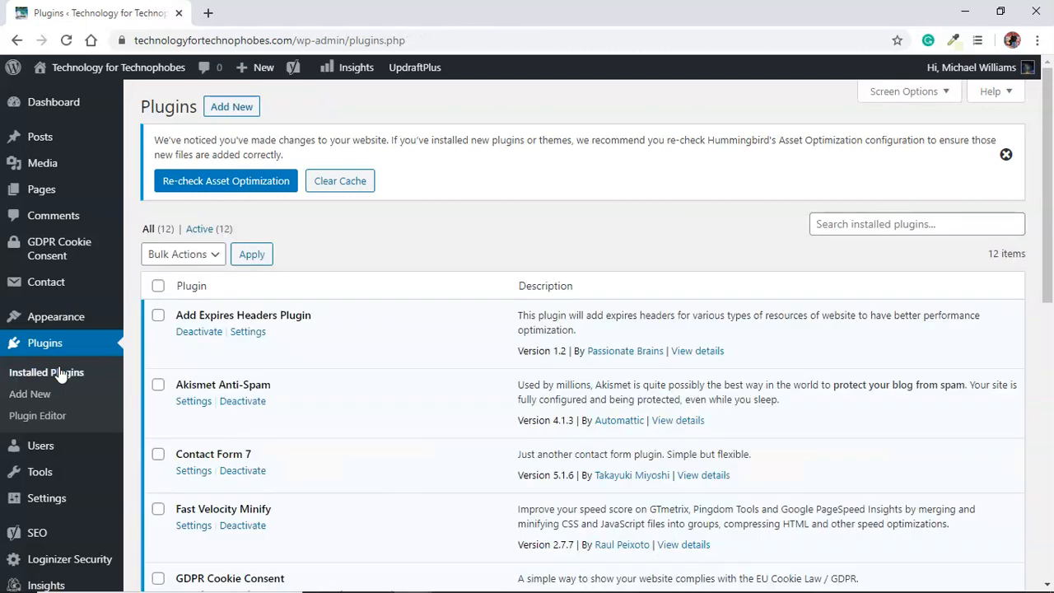
click(59, 372)
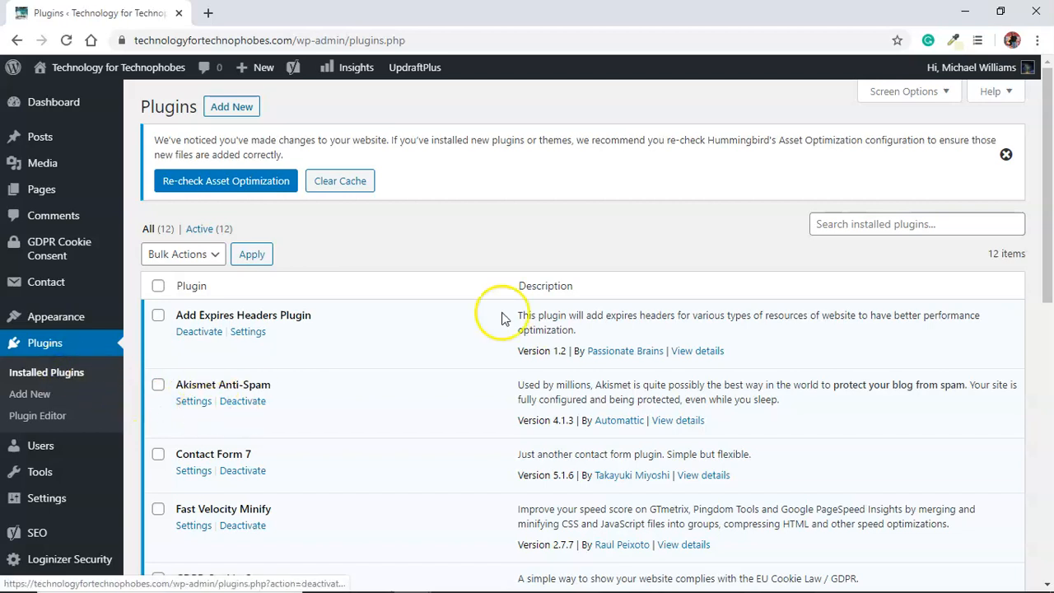
drag(1051, 197, 1051, 307)
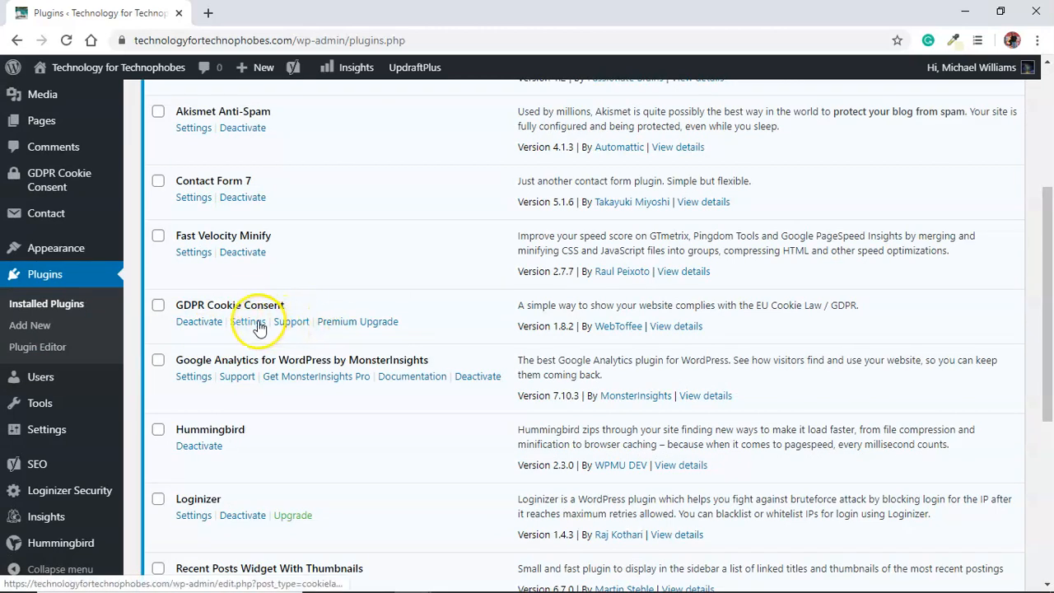
mouse_move(72, 180)
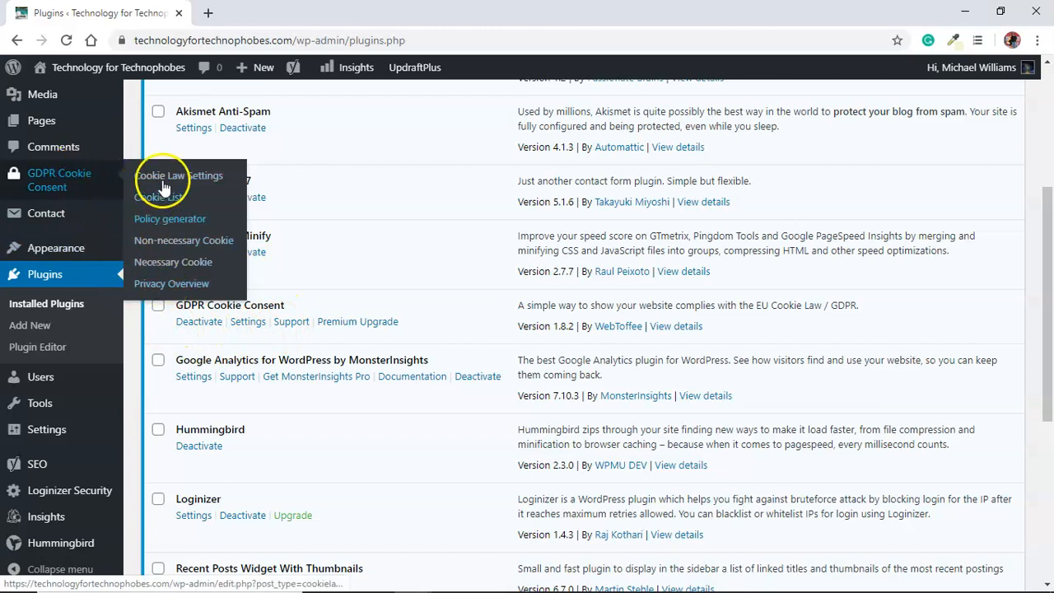
click(248, 322)
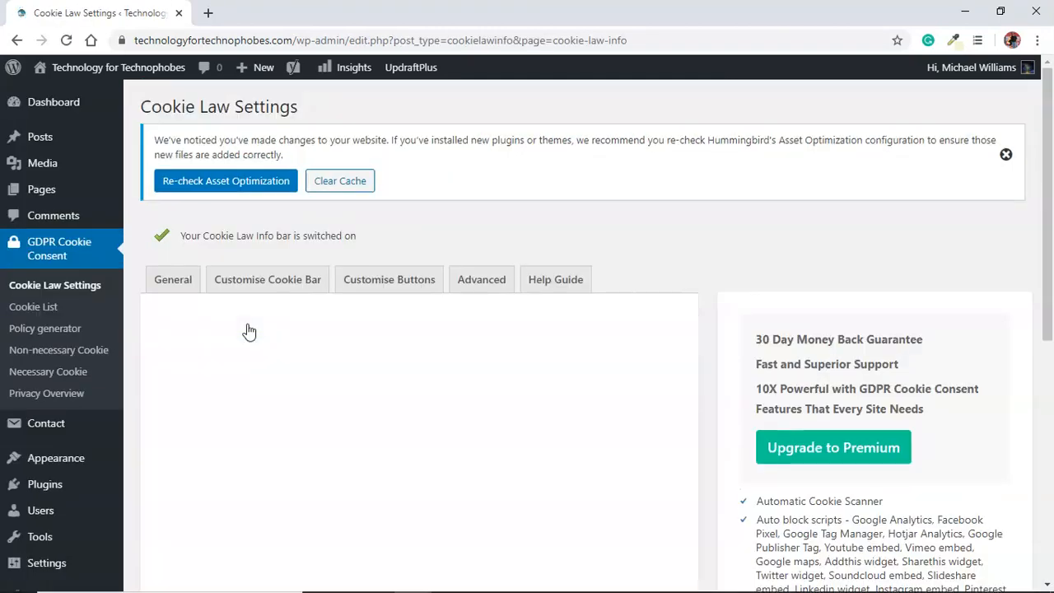
Step: Examine the cookie banner's Privacy Overview on the live site, expanding Necessary and Non-Necessary, and return to Cookie Law Settings
key(alt+Tab)
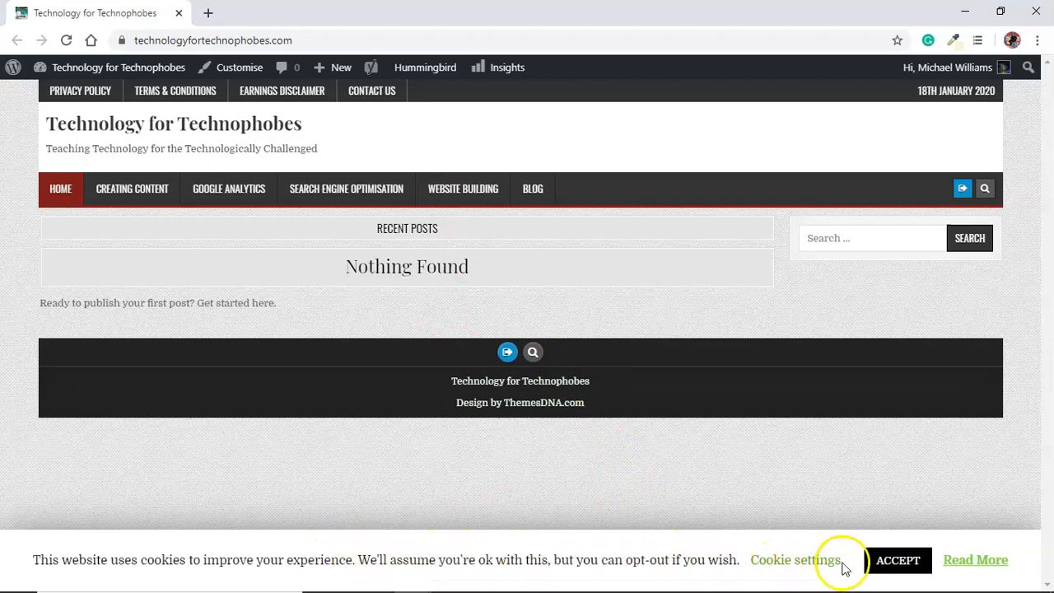
click(809, 560)
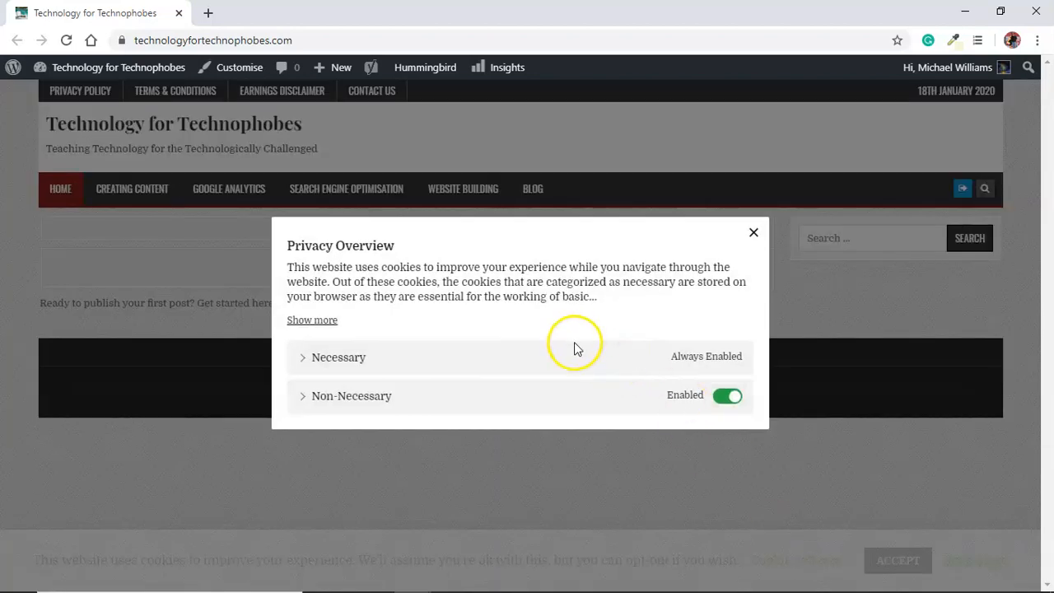
click(520, 359)
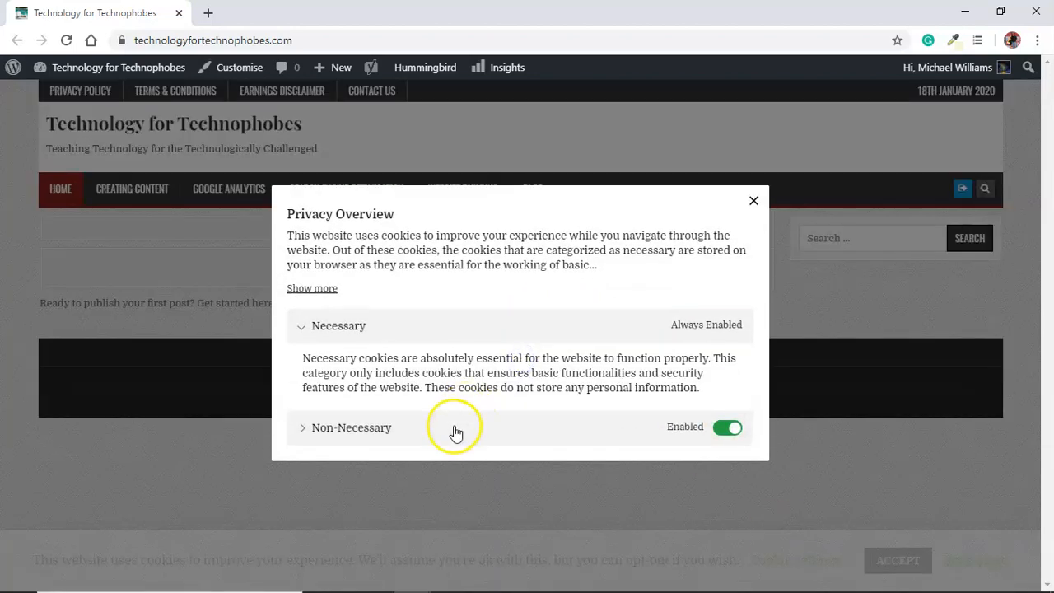
click(456, 430)
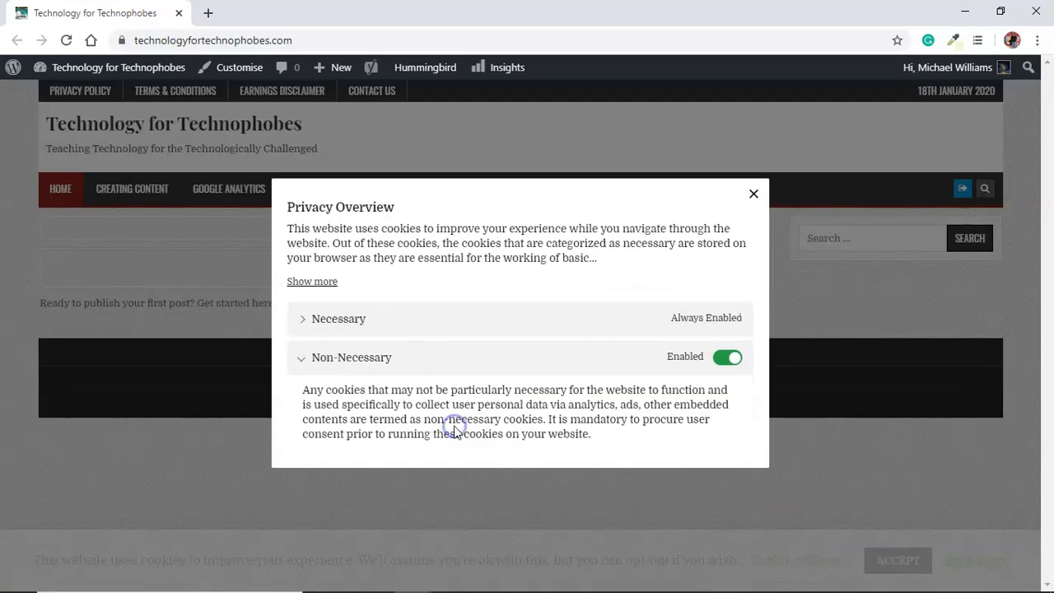
click(754, 196)
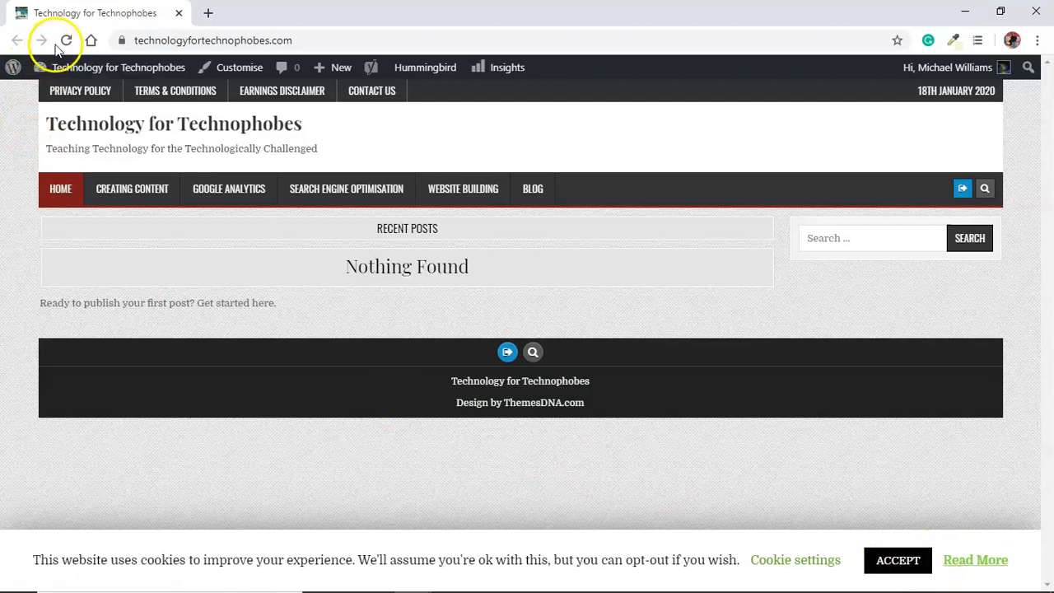
key(alt+Tab)
key(alt+Tab)
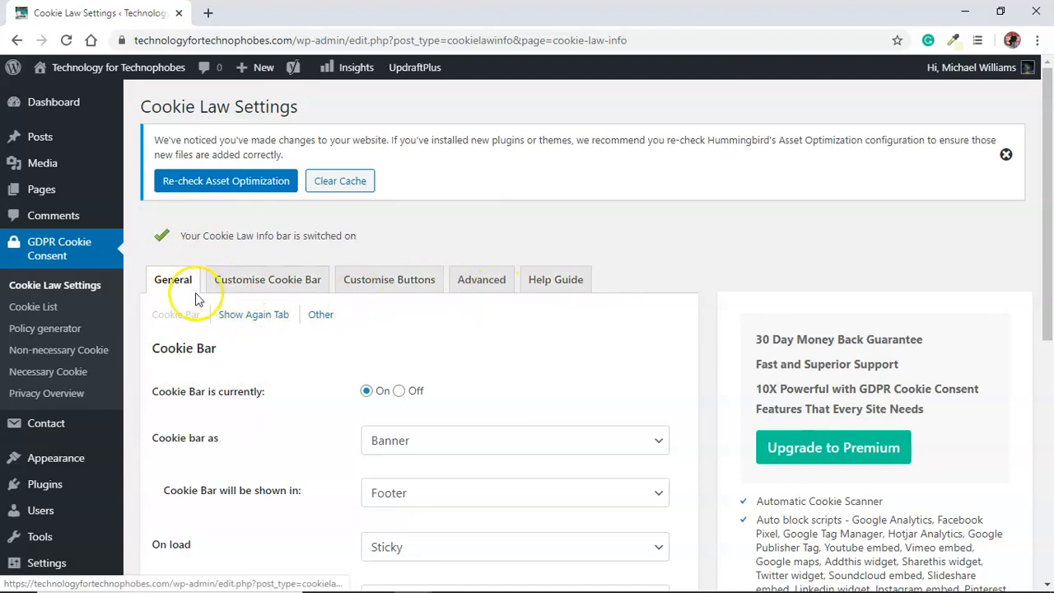
Step: Review the Show Again Tab and Other sections of the general cookie settings
click(230, 321)
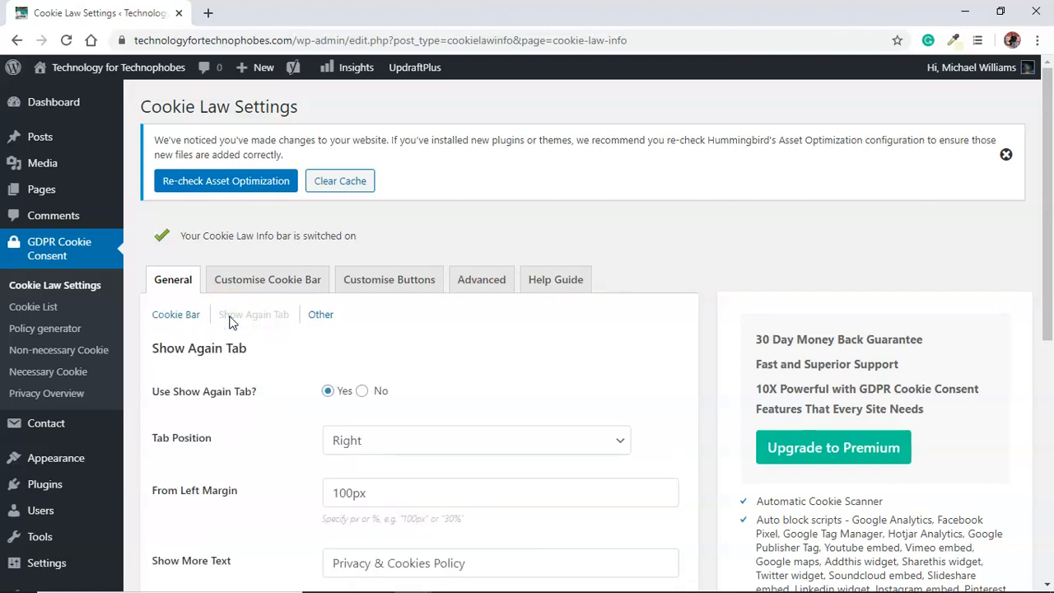
click(318, 320)
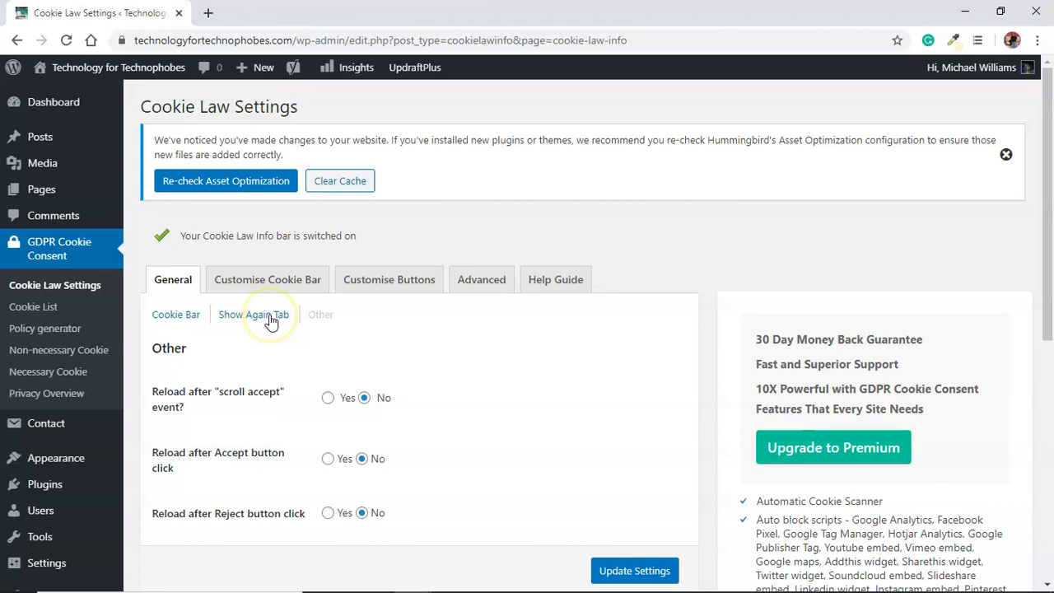
click(271, 319)
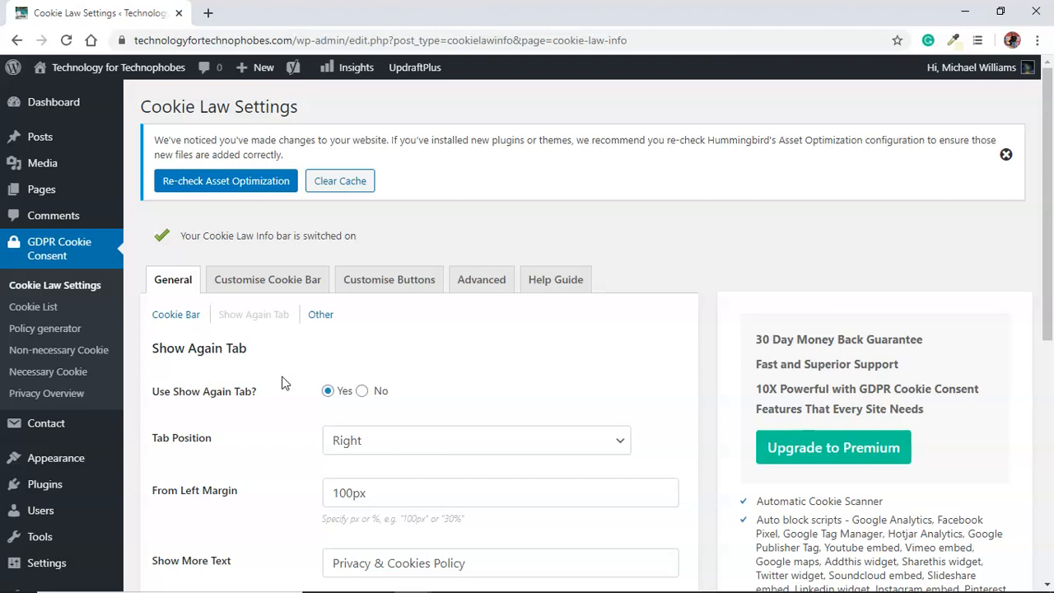
Step: Remove the [cookie_link] shortcode from the end of the cookie bar message
click(285, 282)
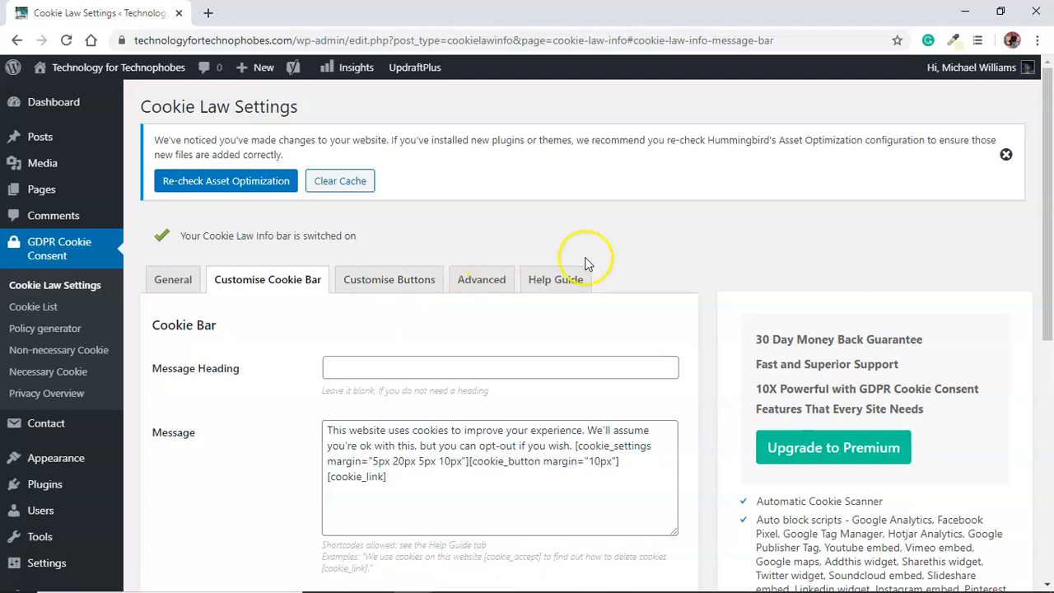
drag(1044, 193, 1050, 278)
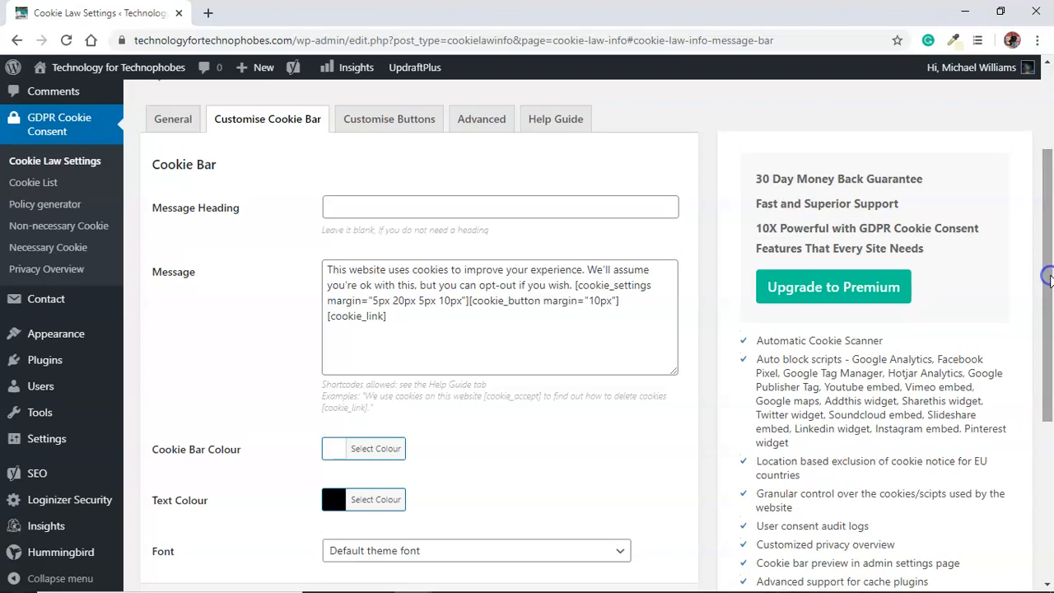
click(414, 320)
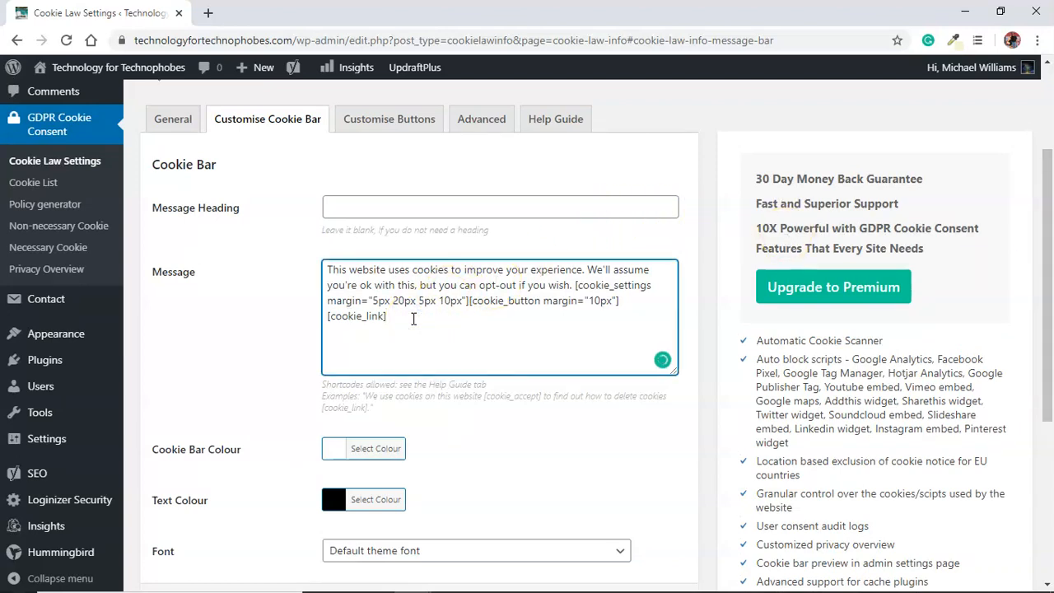
key(shift+Home)
key(ctrl+shift+Left)
key(ctrl+shift+Right)
key(ctrl+shift+Right)
key(ctrl+shift+Left)
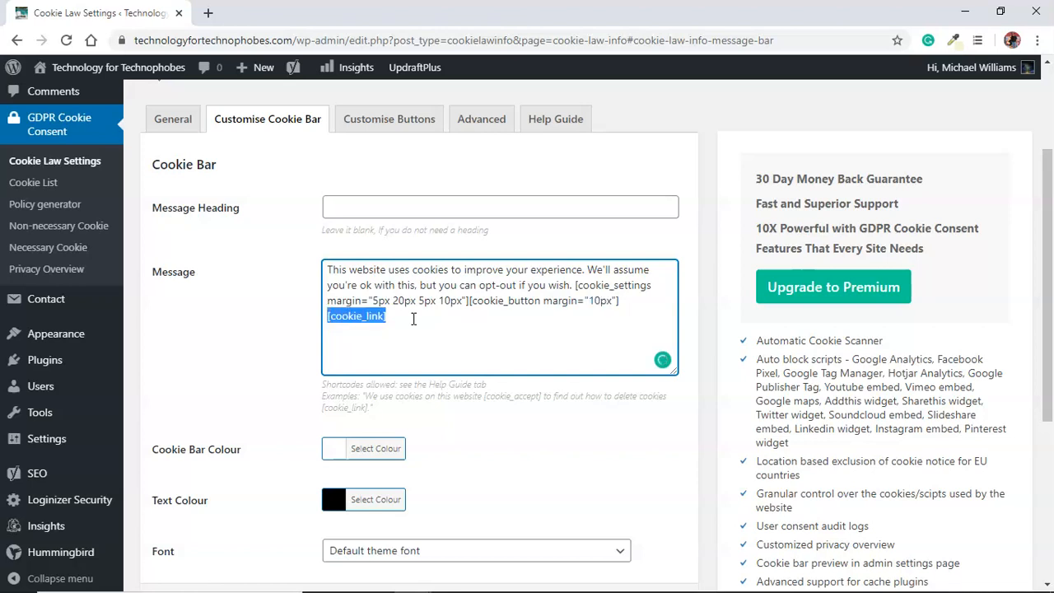
key(BackSpace)
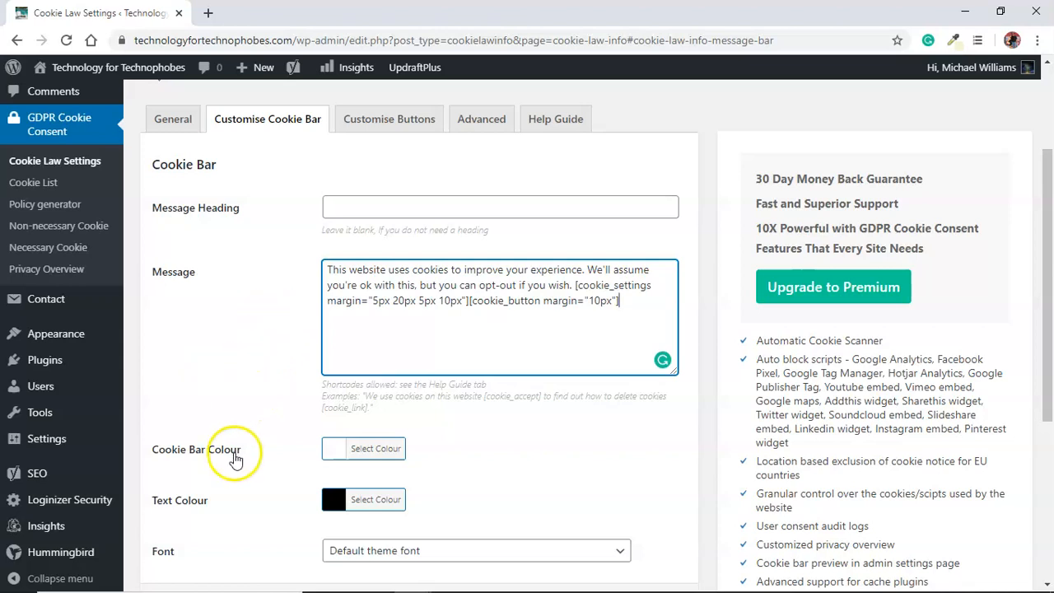
Step: Review the Accept, Reject, Settings and Read More button customisation options, including the Read More link's text colour picker
click(357, 134)
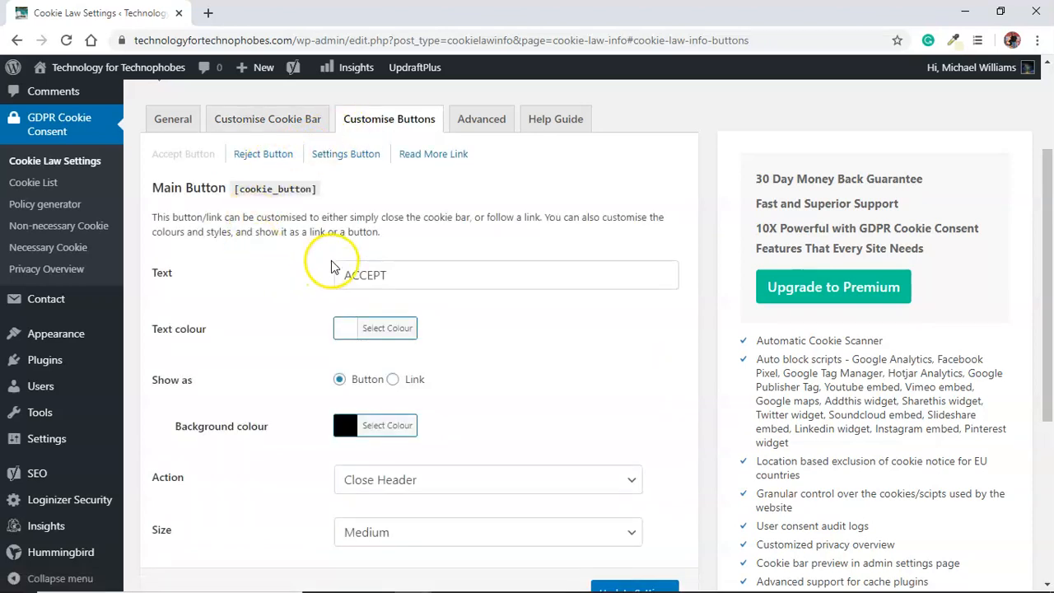
click(272, 155)
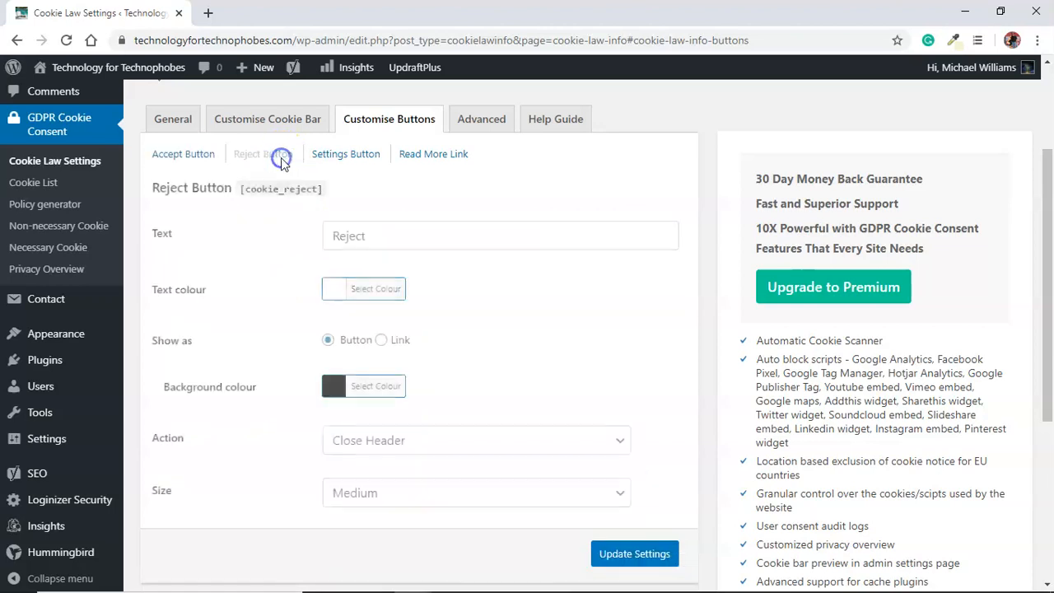
click(334, 161)
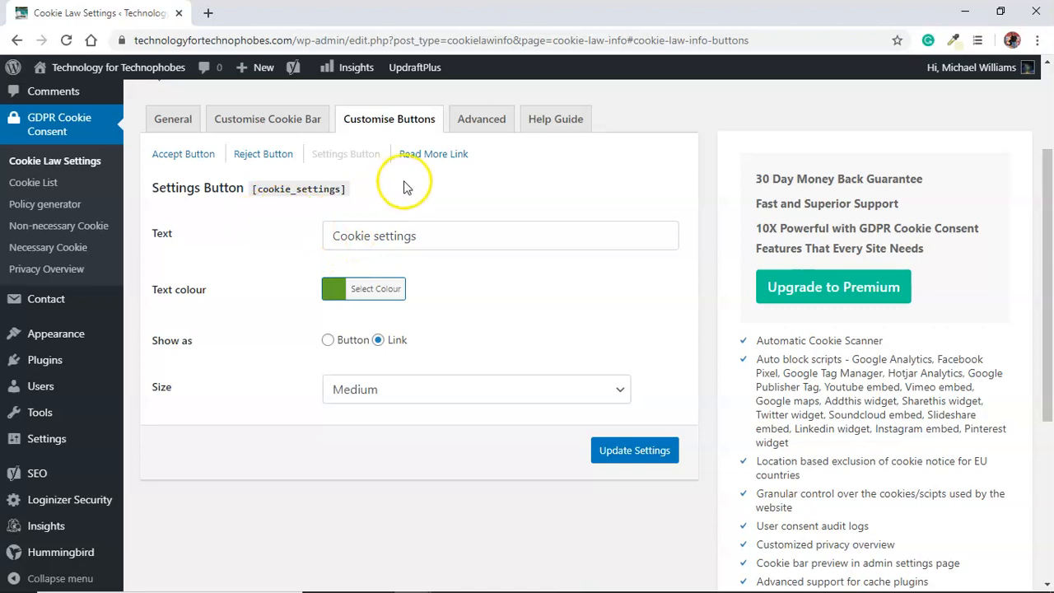
click(428, 155)
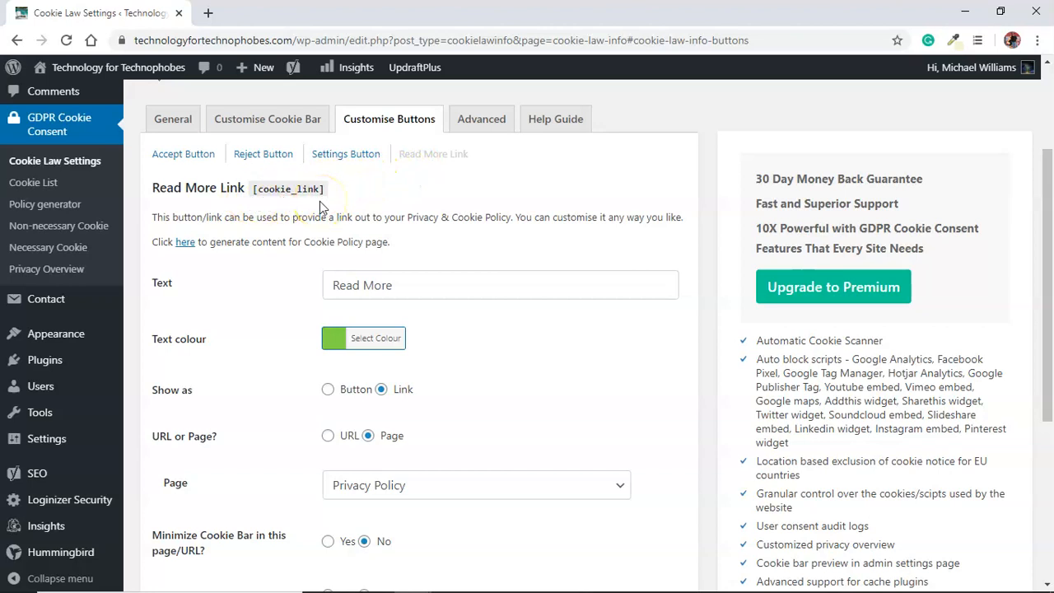
click(365, 341)
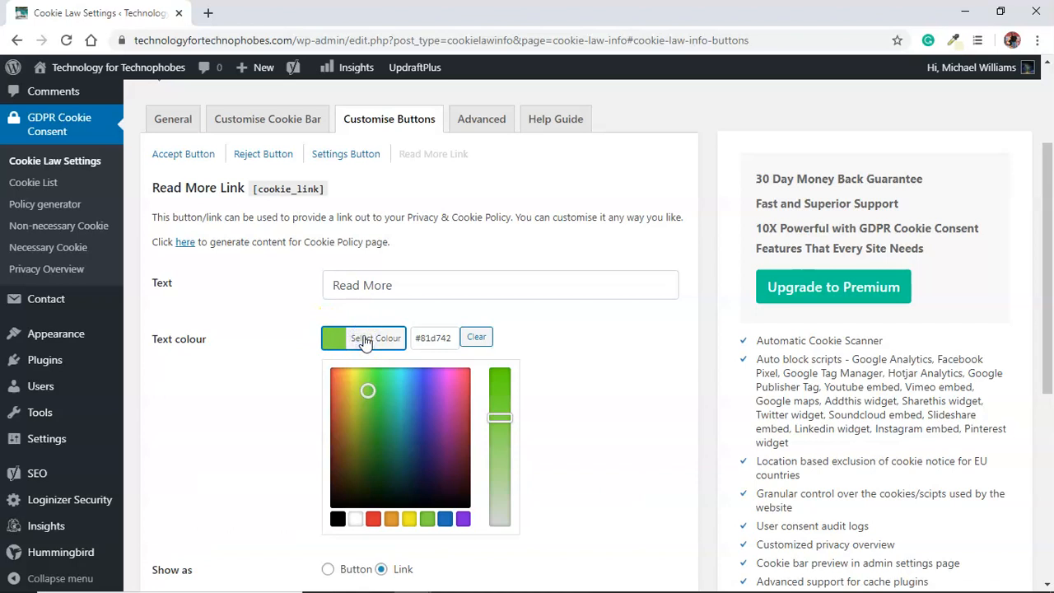
click(280, 344)
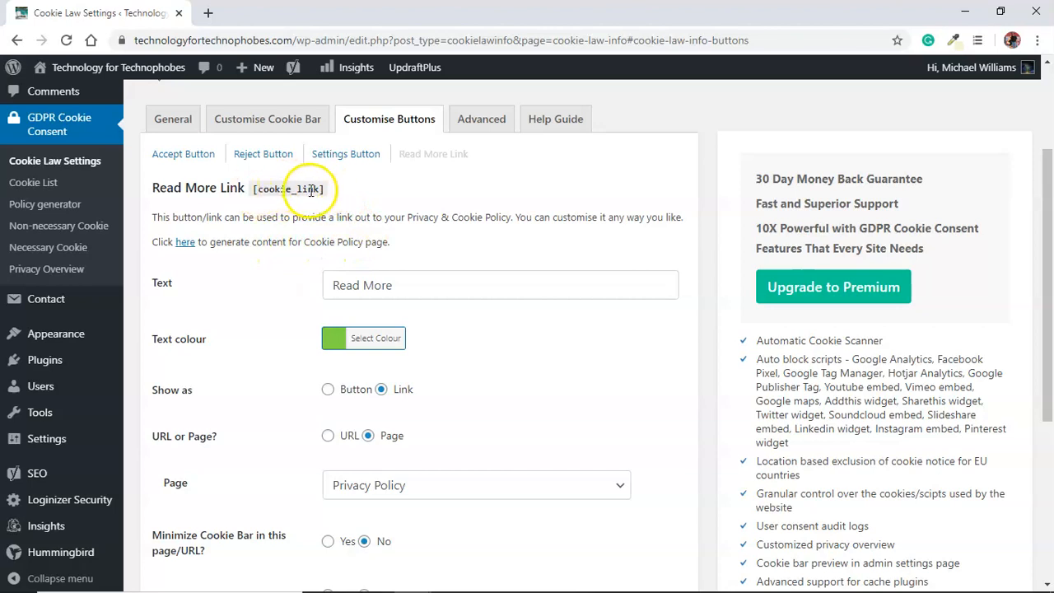
Step: Restore the [cookie_link] shortcode at the end of the cookie bar message
click(289, 129)
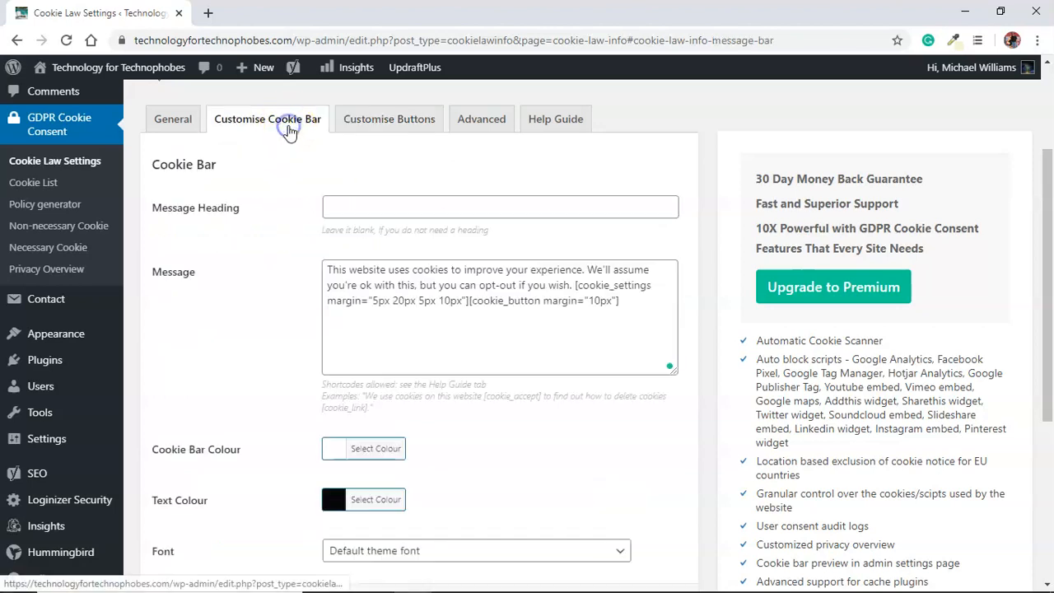
click(624, 308)
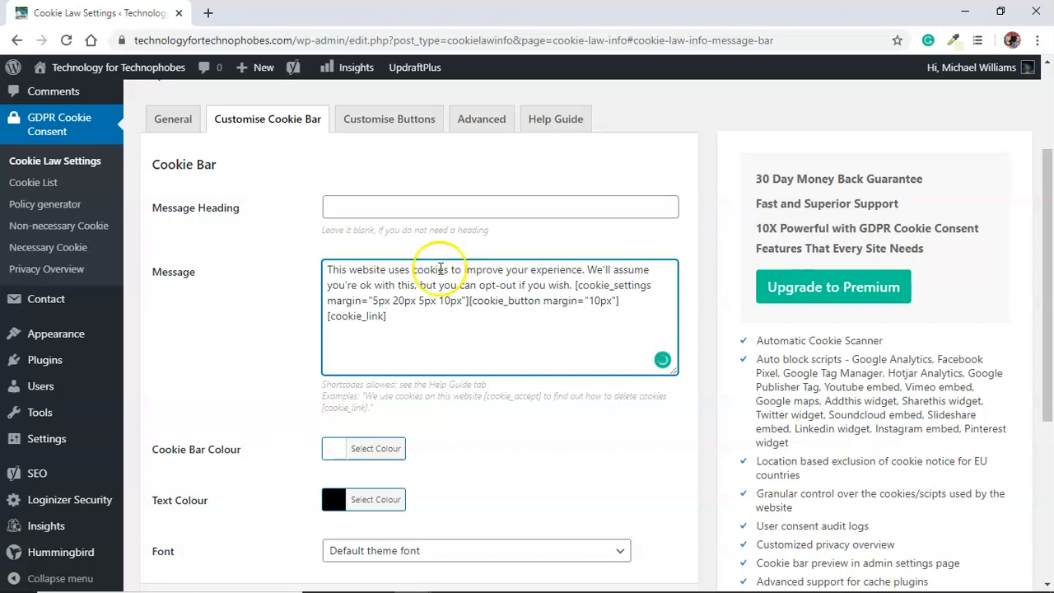
key(alt+Tab)
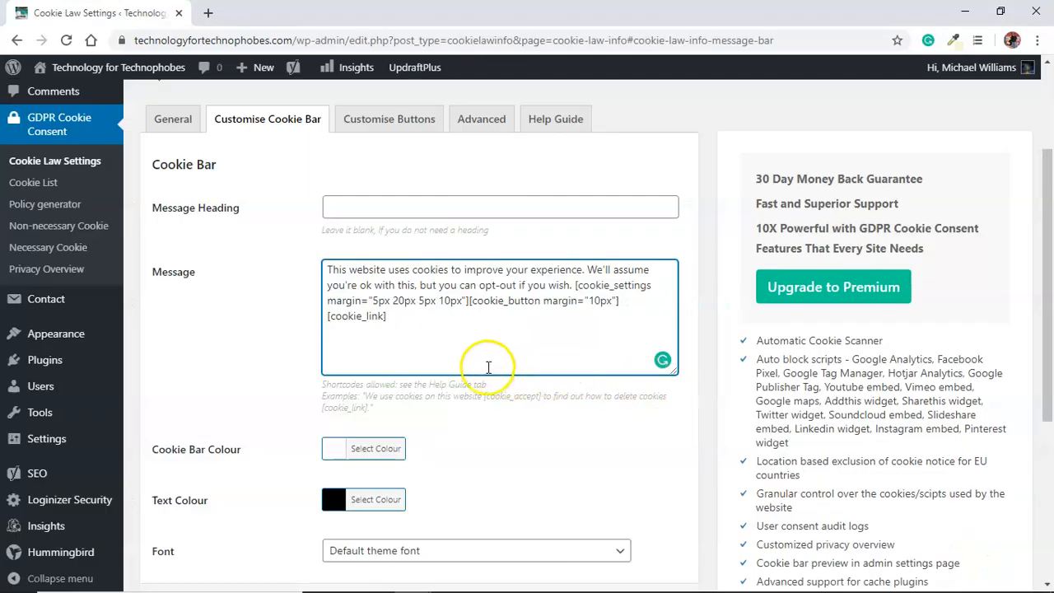
click(388, 131)
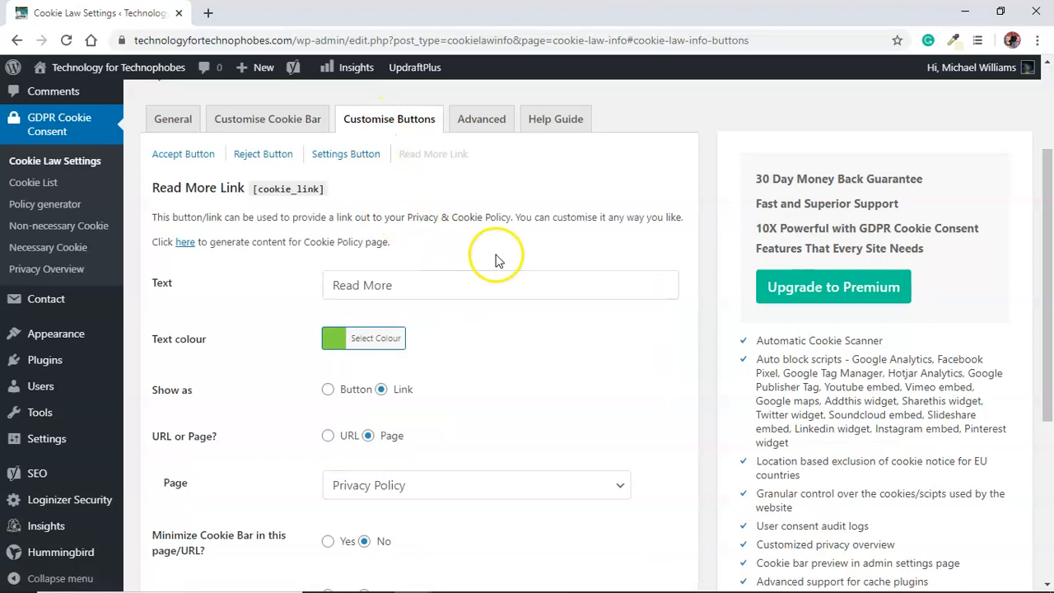
drag(1046, 210, 1026, 291)
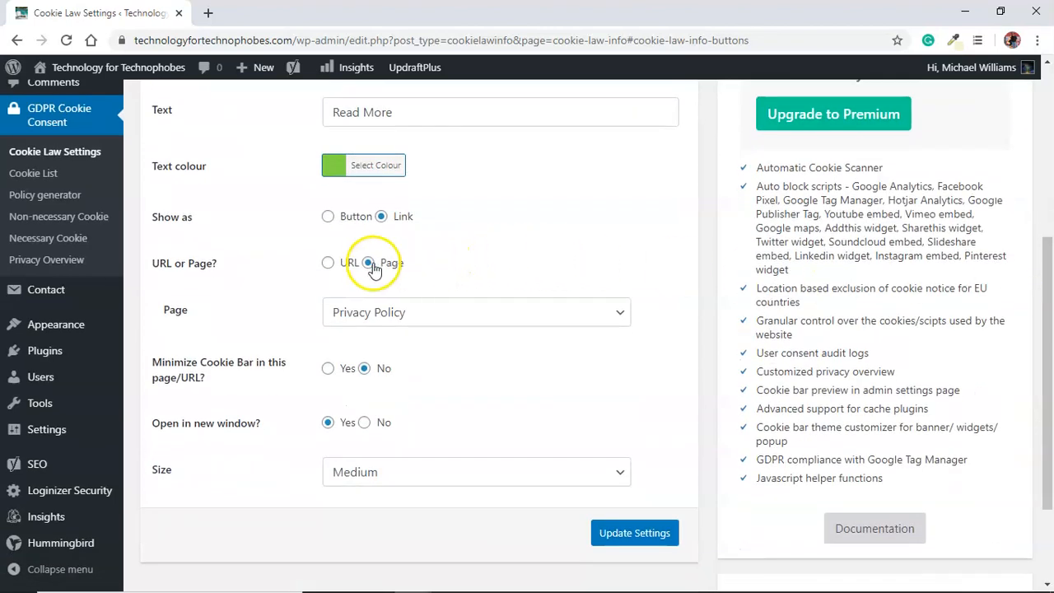
click(329, 263)
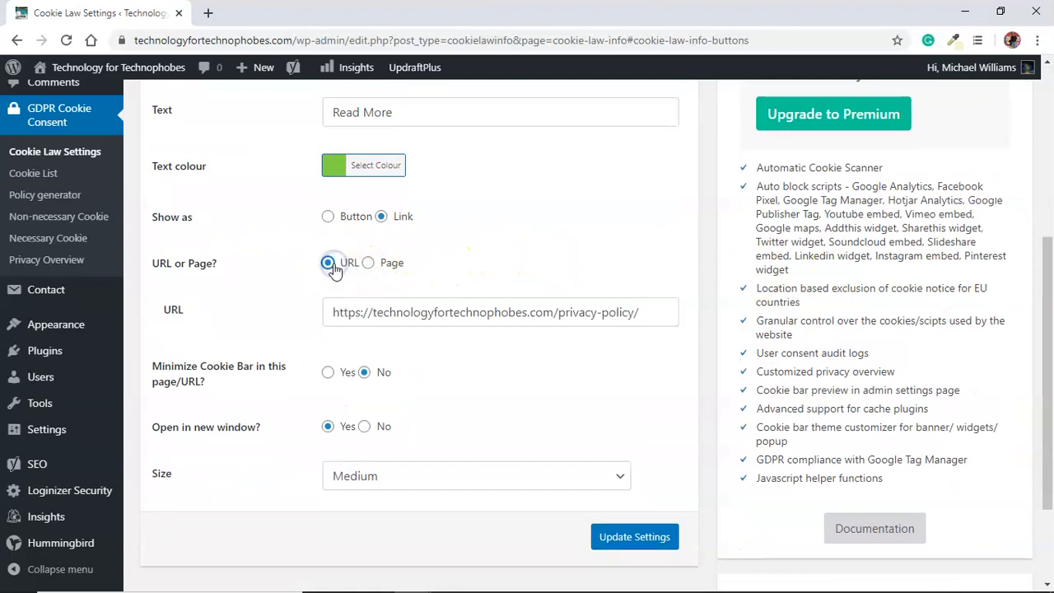
click(636, 313)
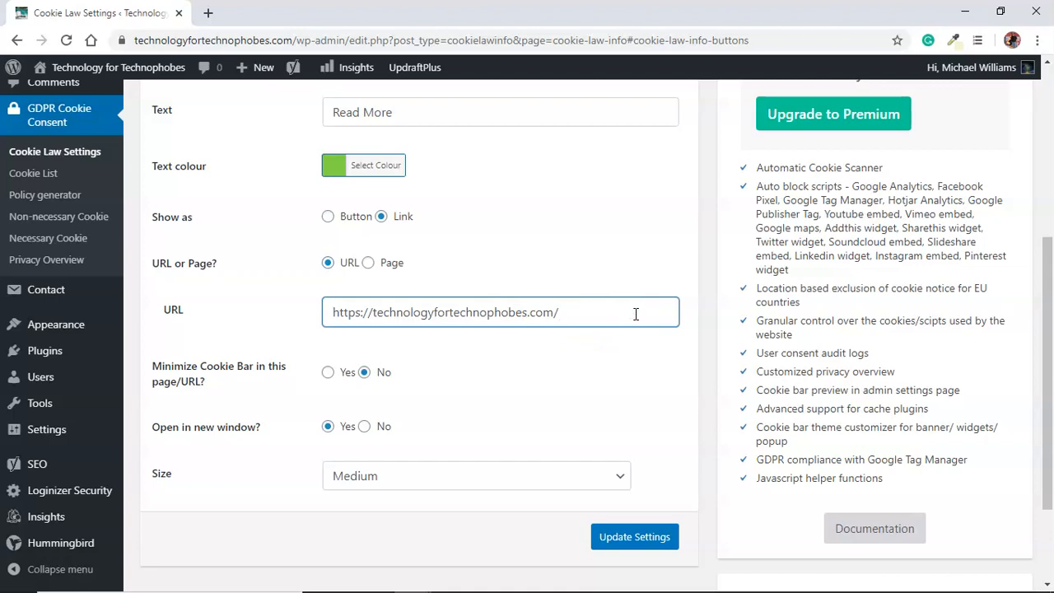
click(560, 262)
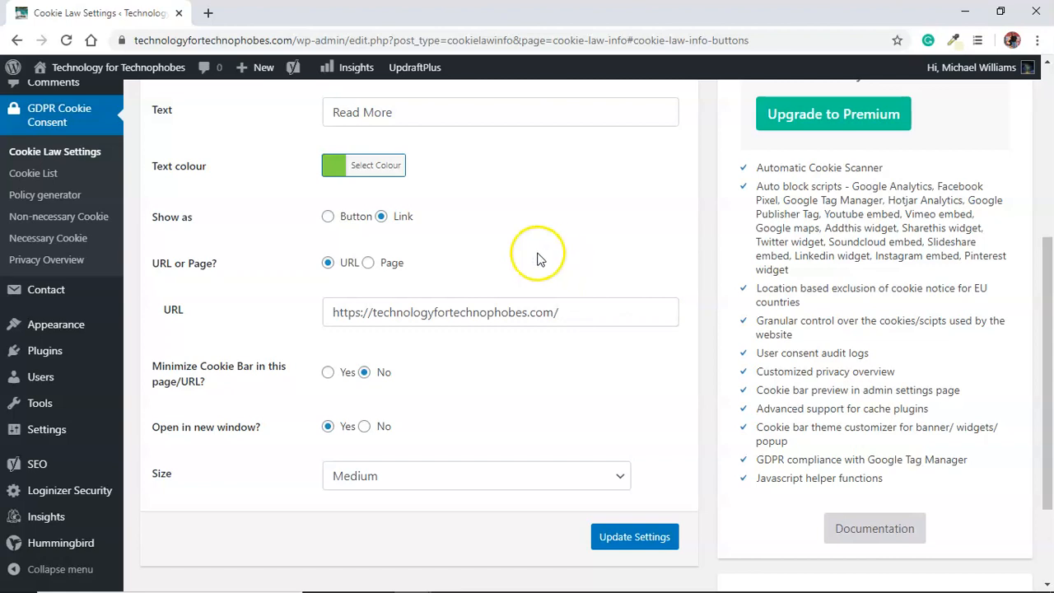
click(367, 262)
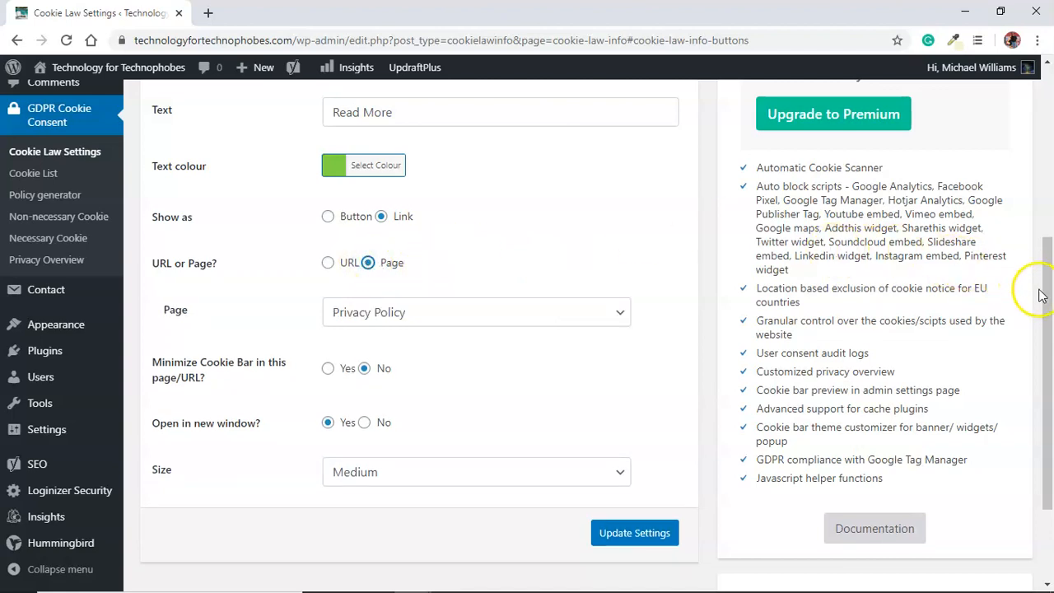
Step: Create a Cookie Policy page with the policy generator, enabling the WebToffee credit at the end of the page
drag(1046, 301, 1049, 152)
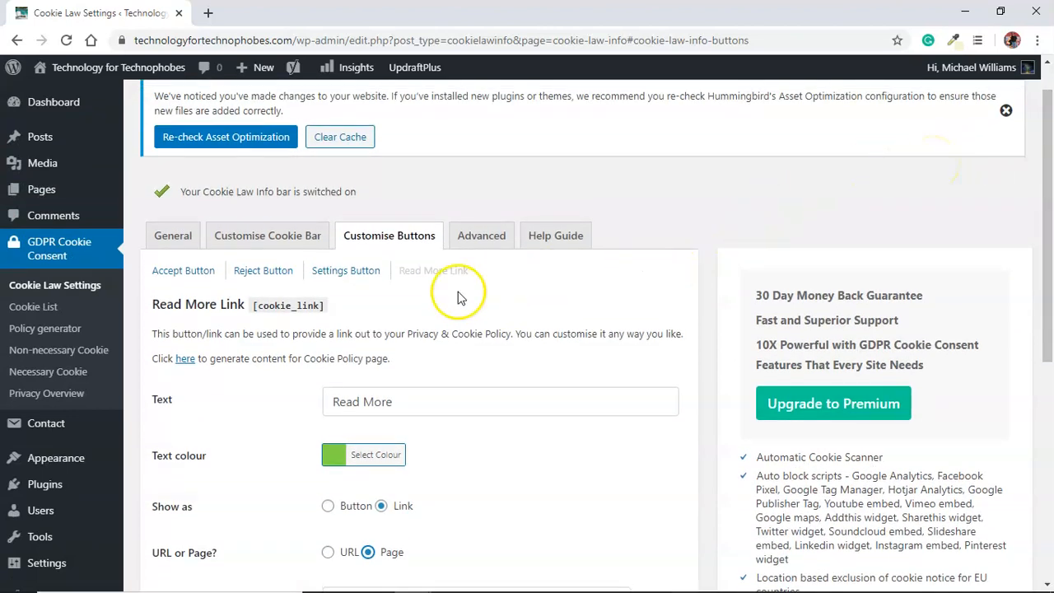
click(185, 360)
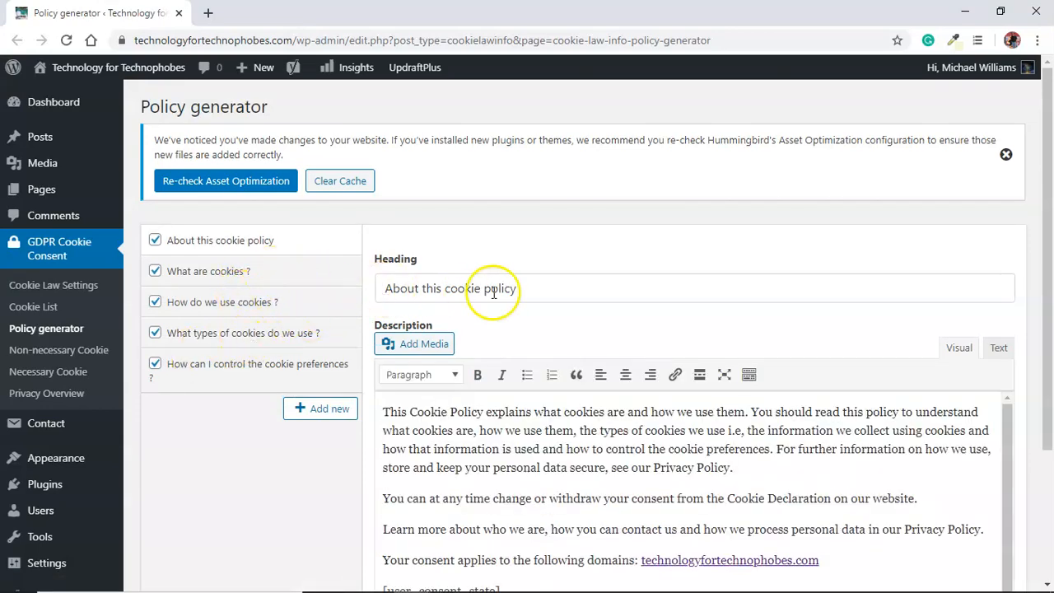
drag(1050, 250, 1050, 352)
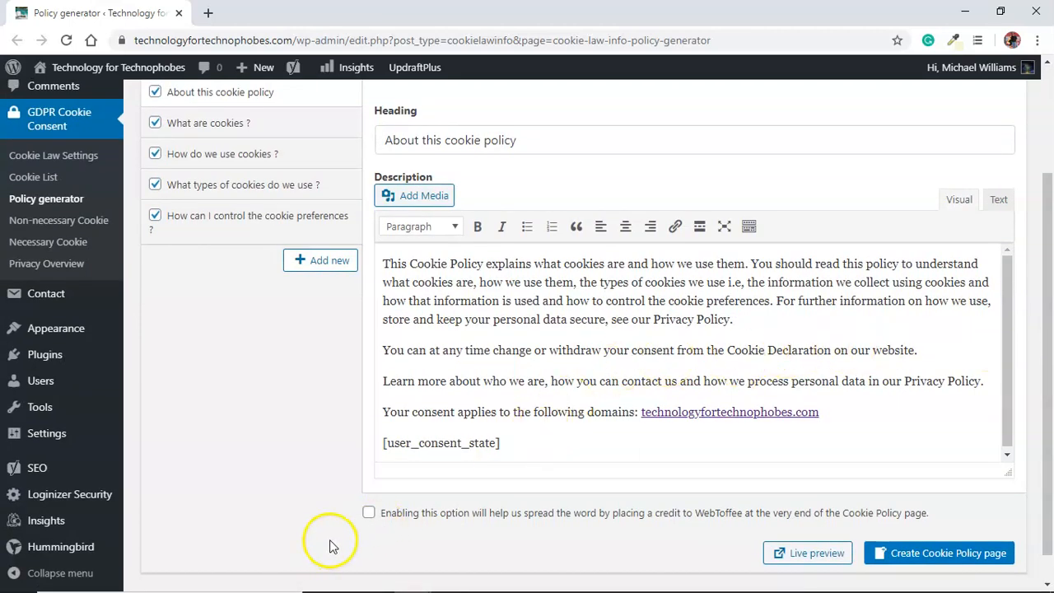
click(368, 515)
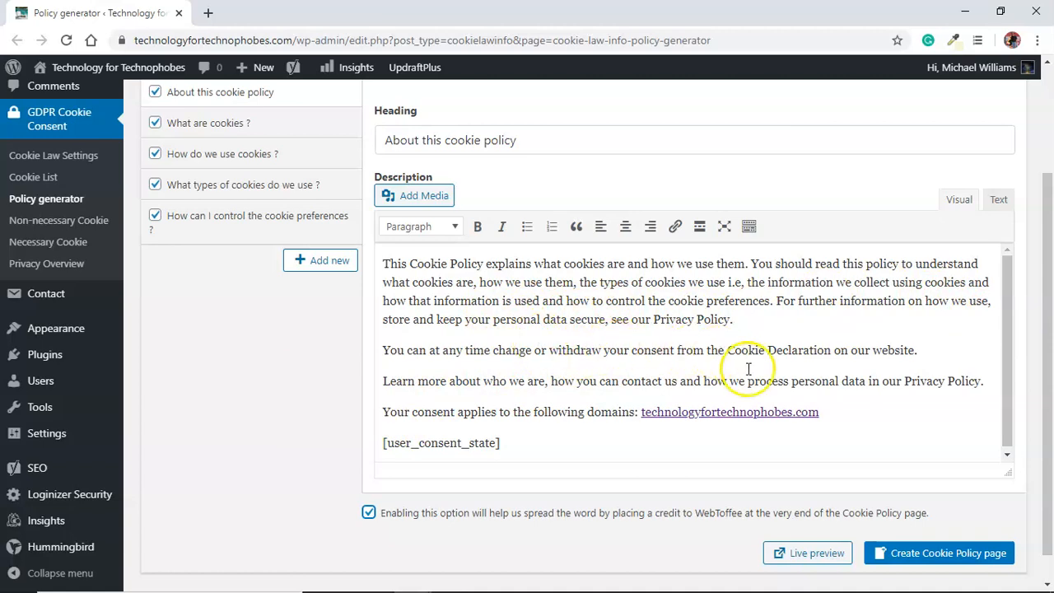
click(916, 554)
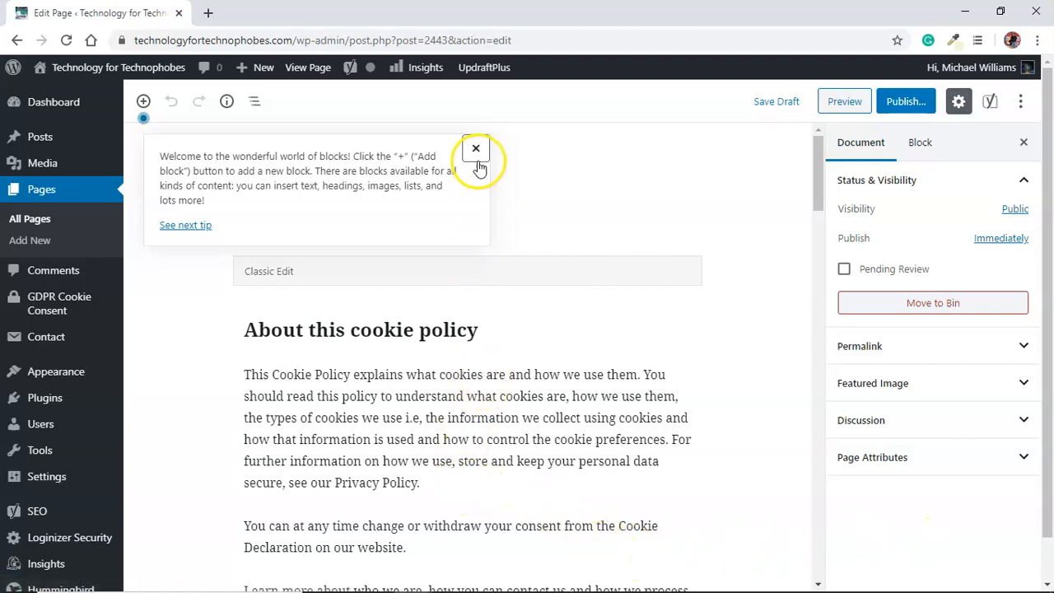
Step: Dismiss the block editor's welcome tip and publish the Cookie Policy page
click(475, 149)
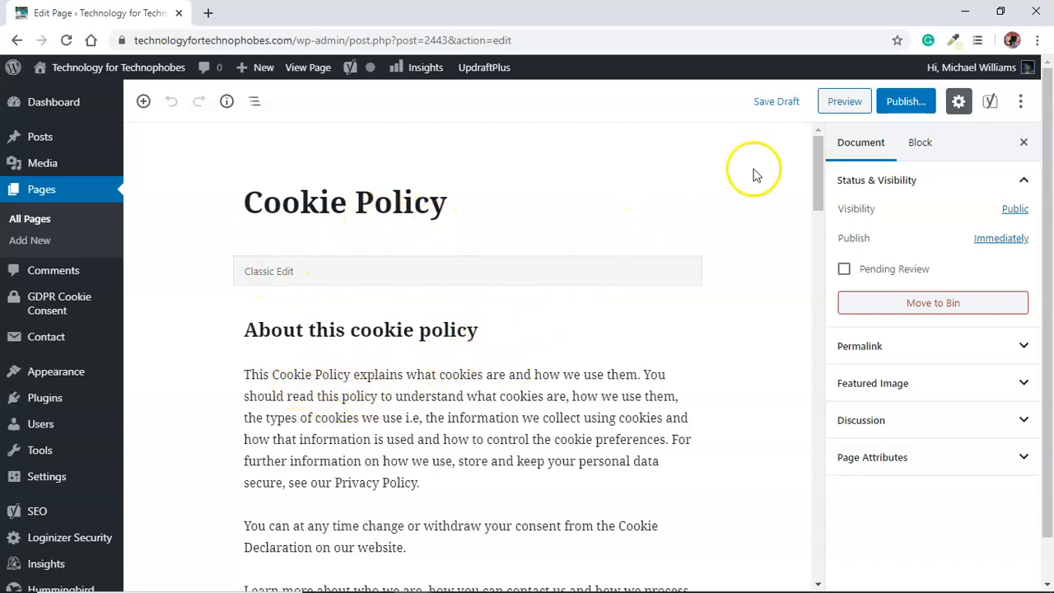
click(903, 109)
click(939, 104)
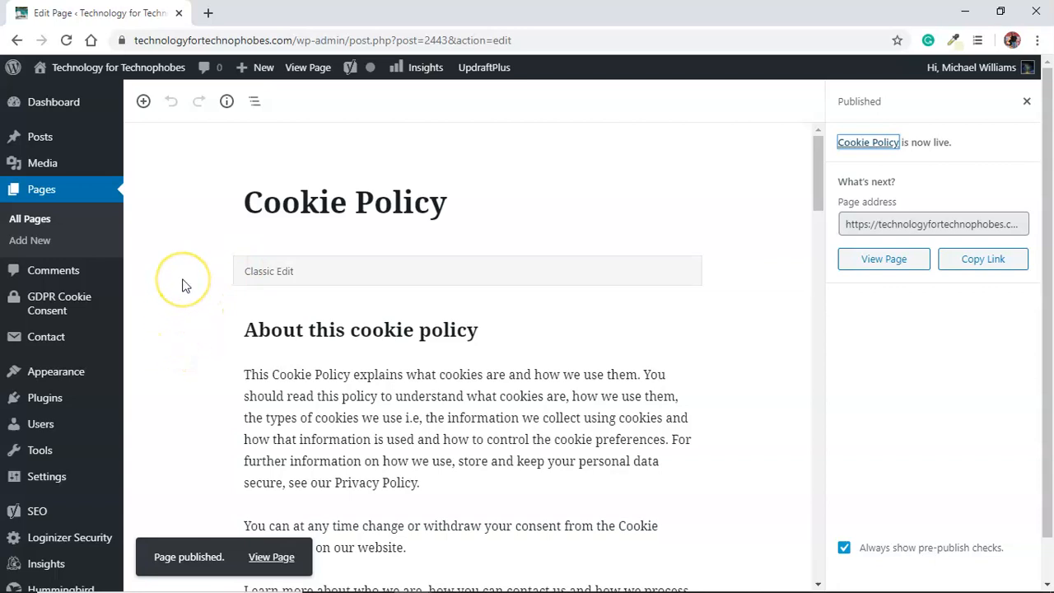
Step: Open the site's navigation menu management and load Top Menu (Secondary Menu) for editing
key(alt+Tab)
key(alt+Tab)
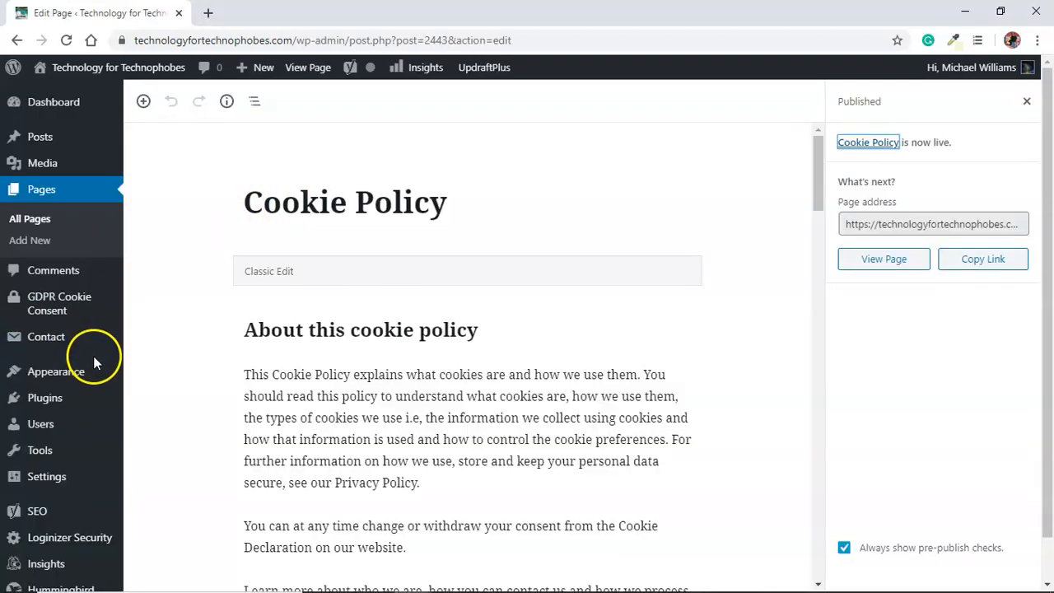
mouse_move(74, 378)
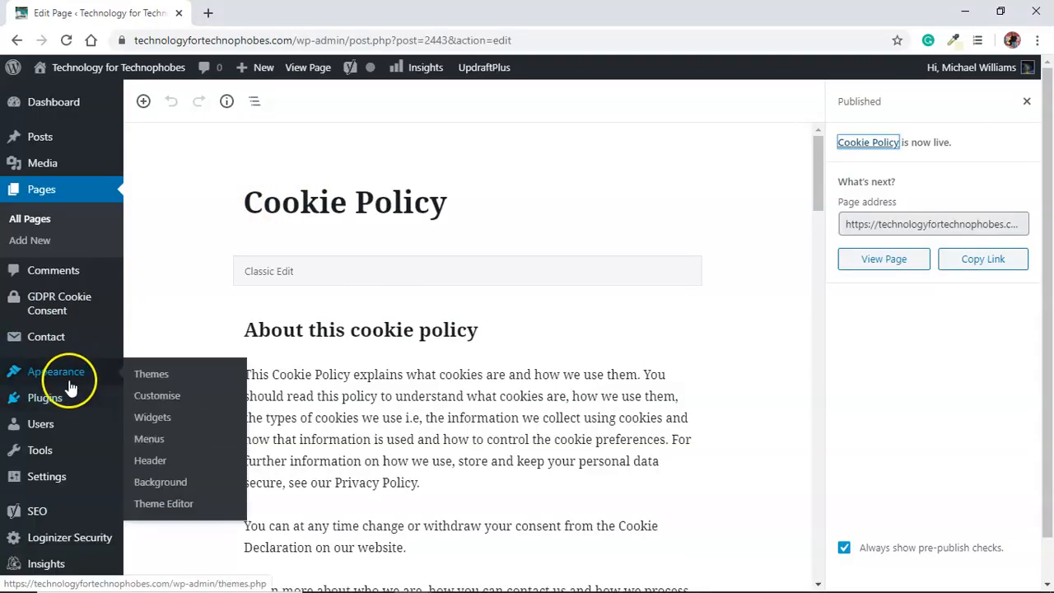
click(151, 440)
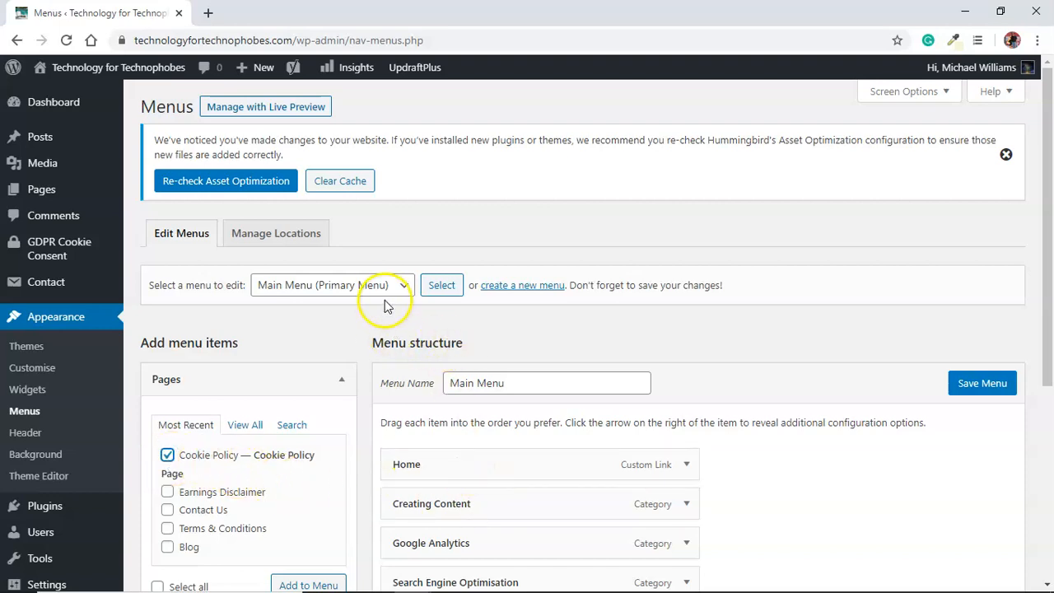
click(342, 293)
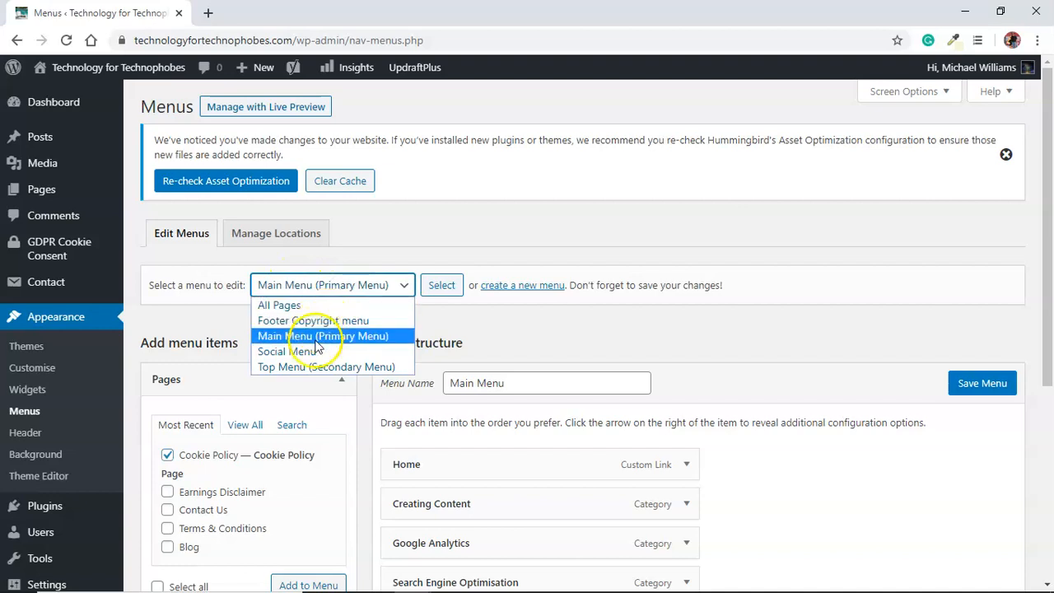
click(312, 368)
click(435, 285)
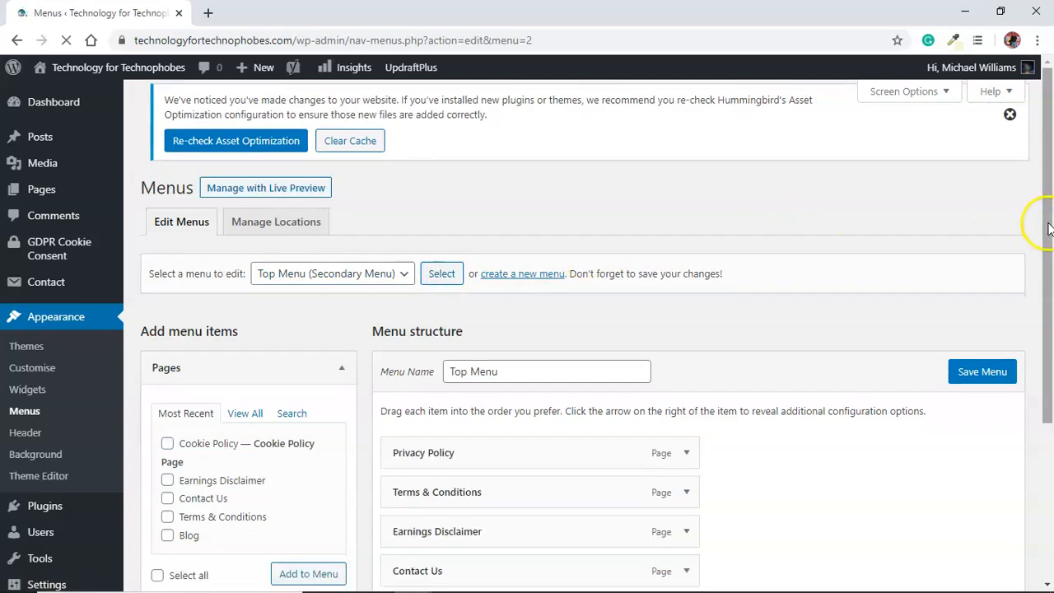
Step: Add the Cookie Policy page to Top Menu directly below Privacy Policy and save the menu
drag(1046, 274, 1046, 362)
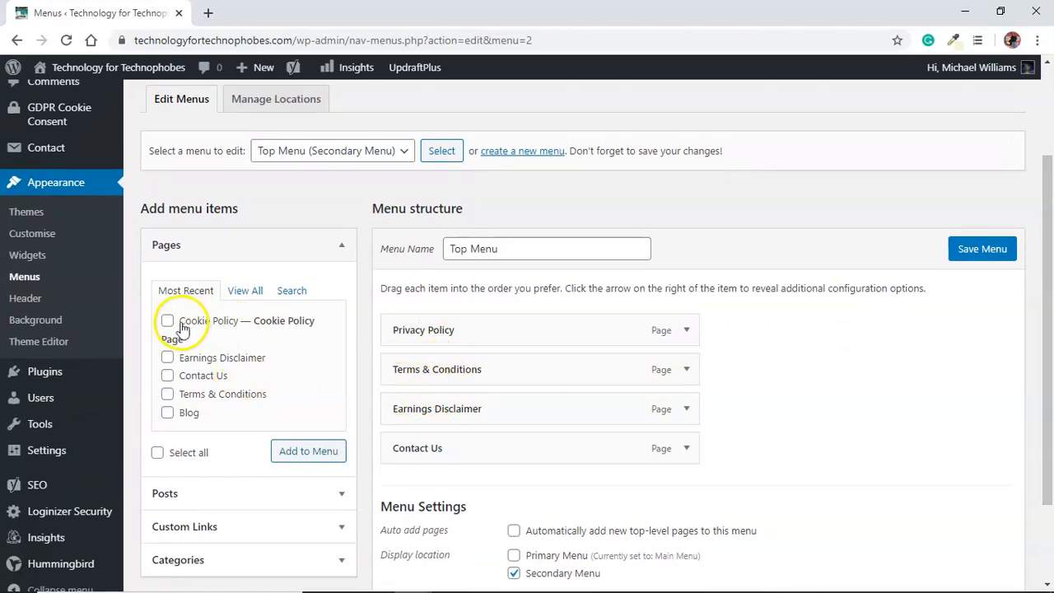
click(289, 457)
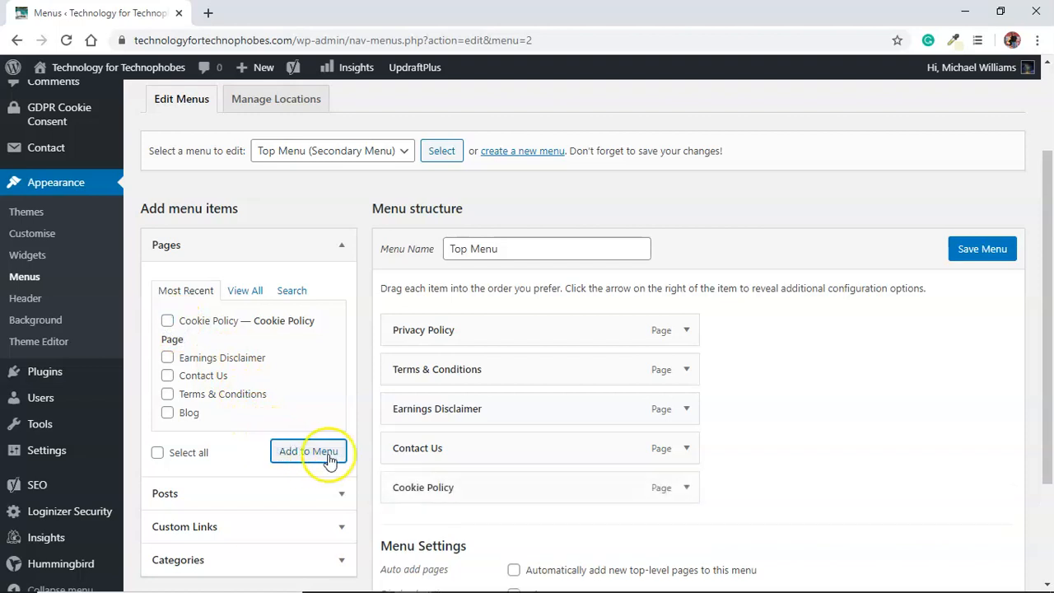
drag(404, 488, 396, 376)
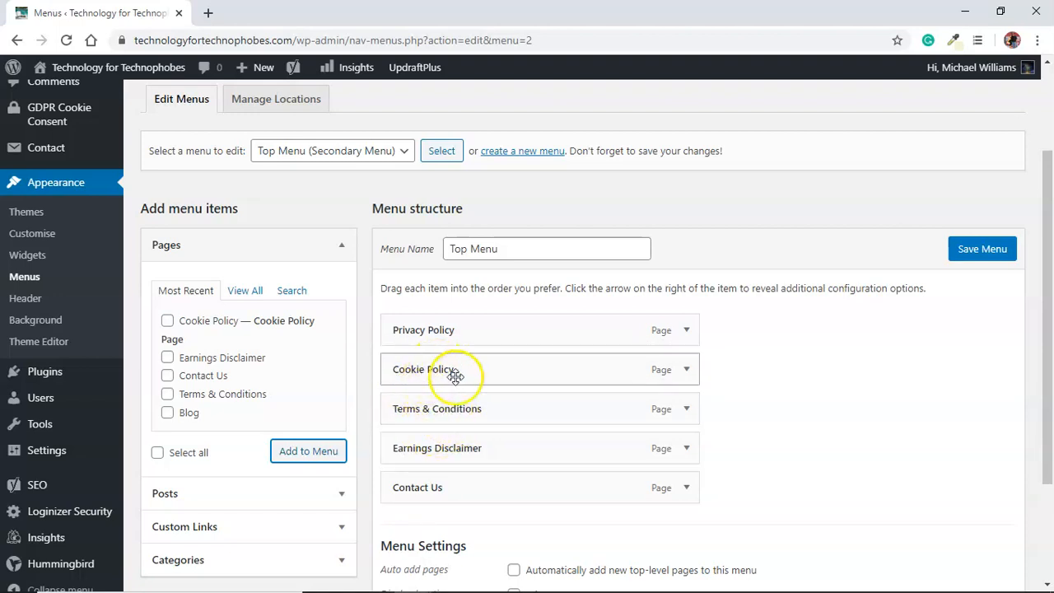
click(973, 254)
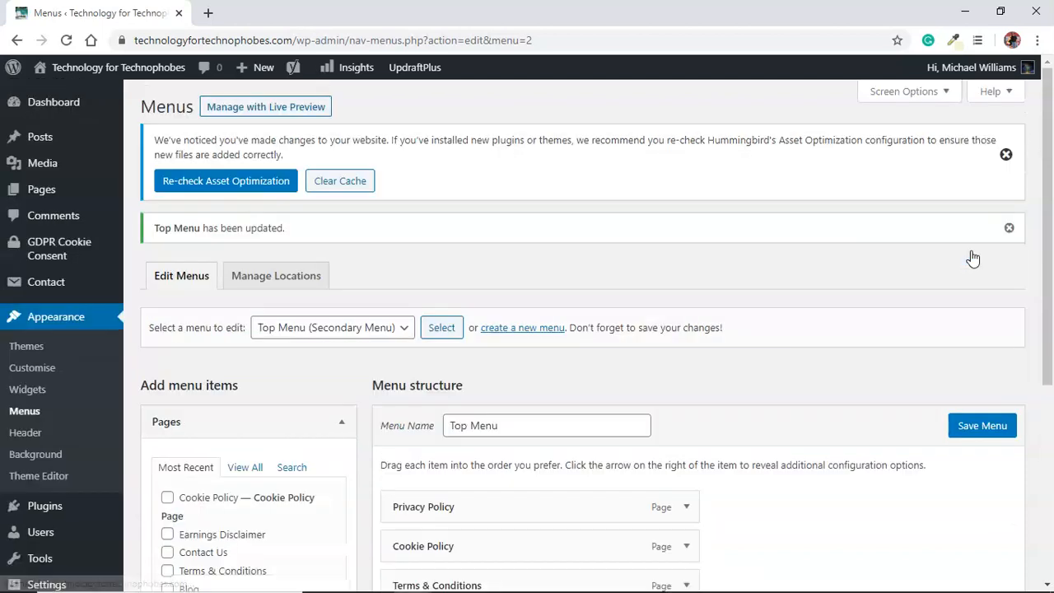
Step: Switch to the live site and copy the link address of Cookie Policy in the top menu
key(alt+Tab)
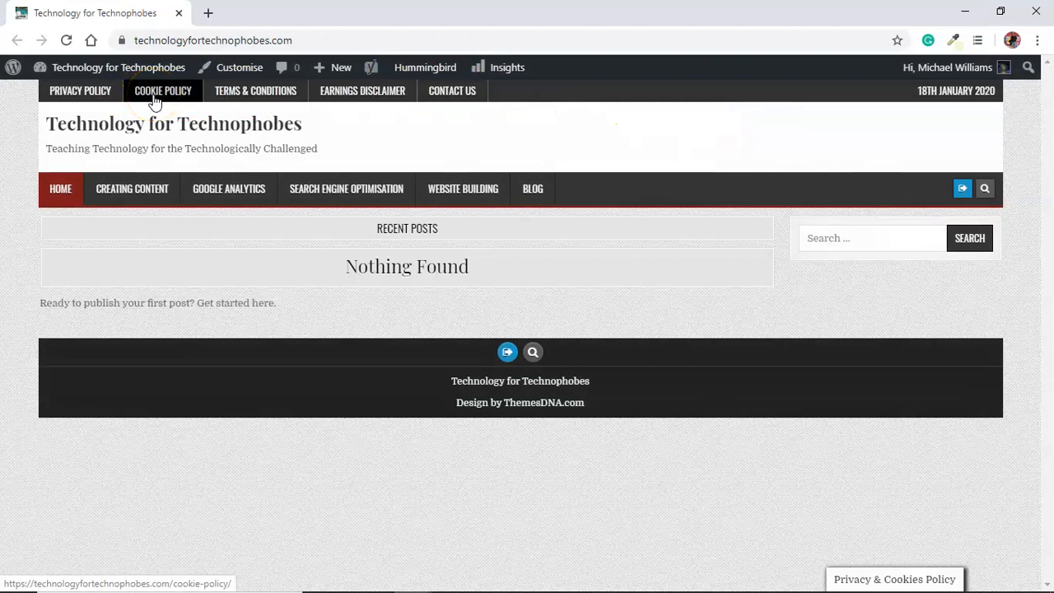
key(alt+Tab)
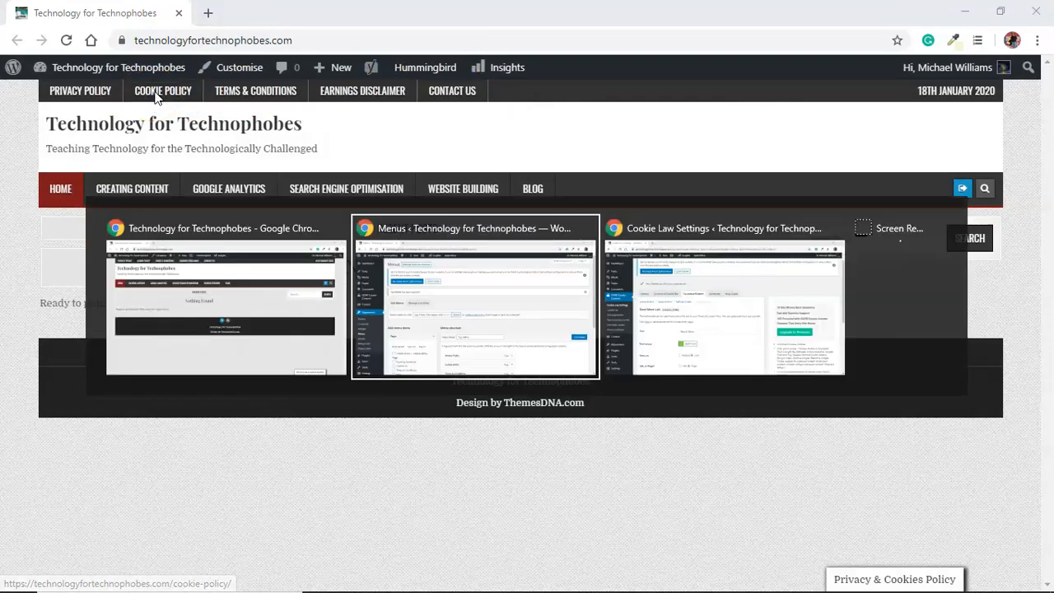
key(alt+Tab)
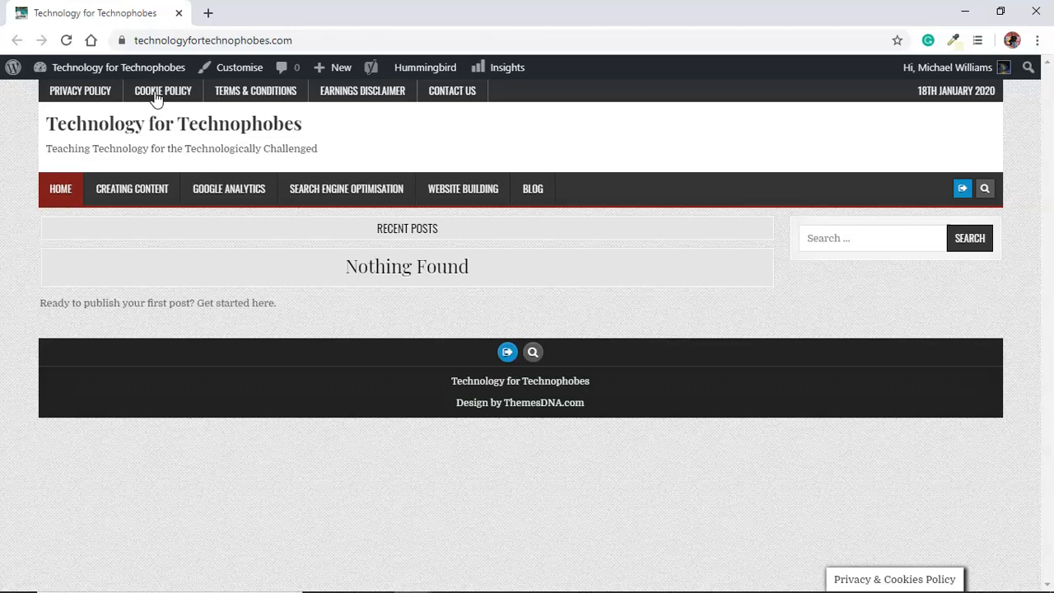
right_click(155, 98)
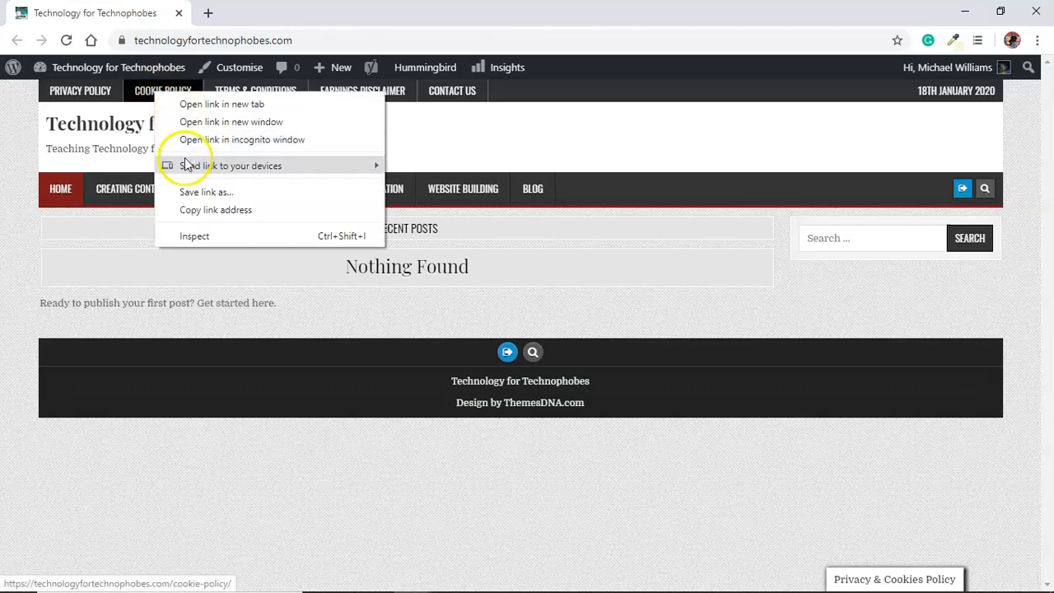
click(191, 211)
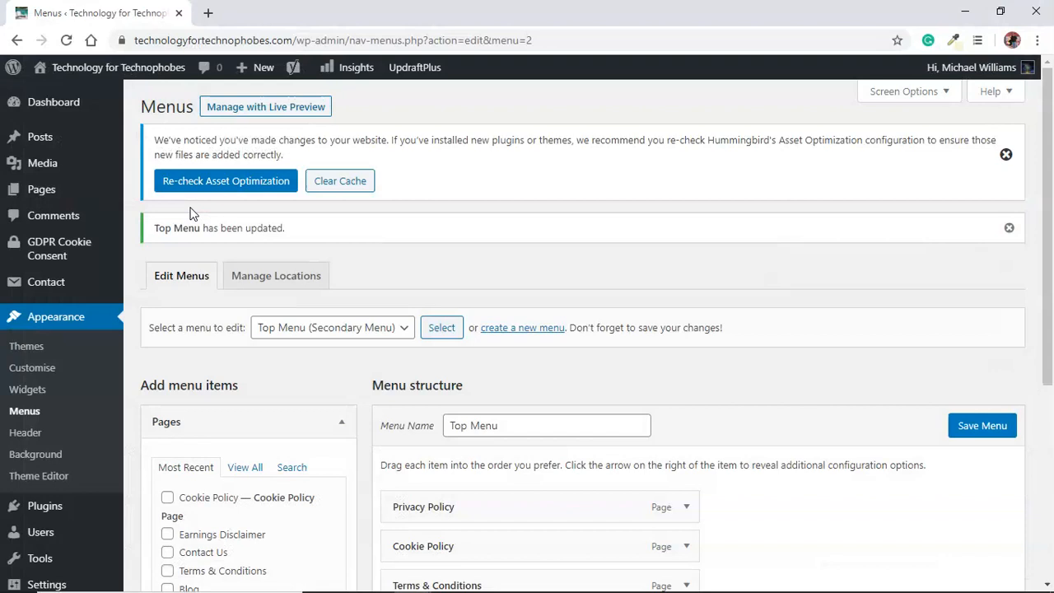
Step: Return to the cookie settings, save the Read More link settings and check which target pages are offered for the link
key(alt+Tab)
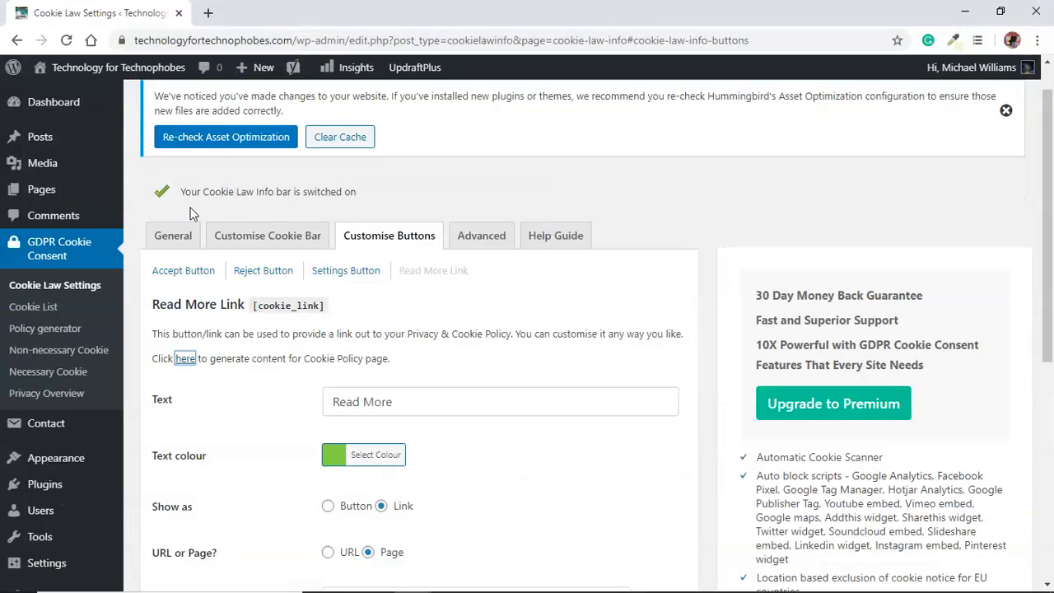
key(alt+Tab)
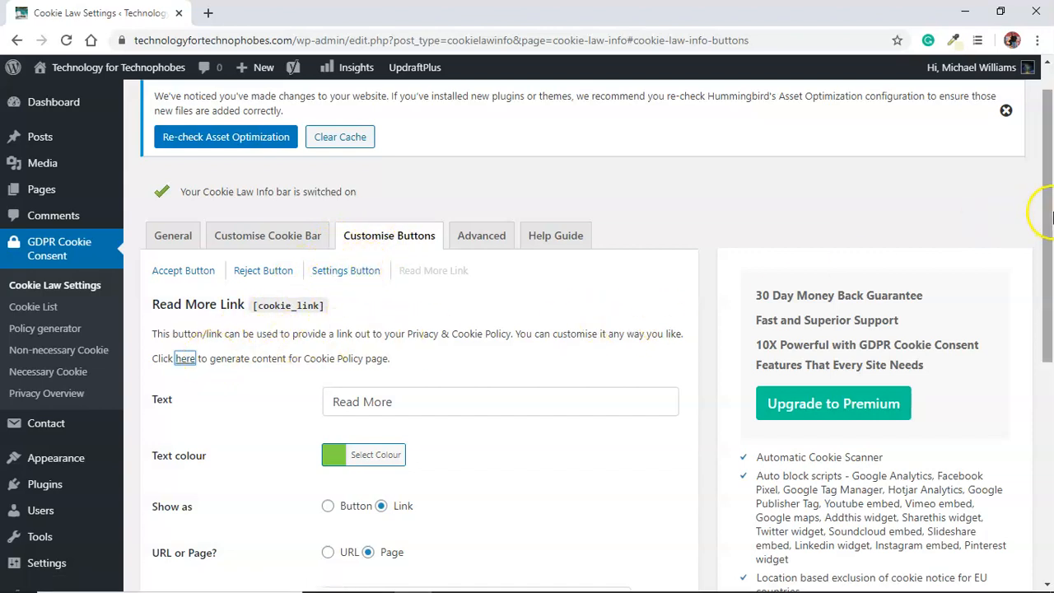
drag(1051, 218, 1050, 345)
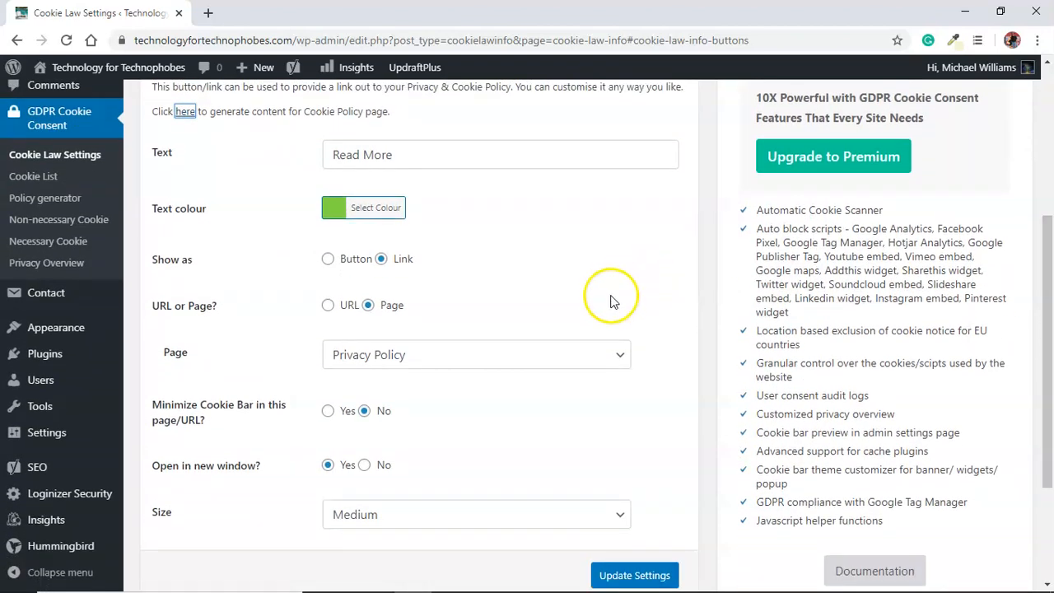
click(516, 359)
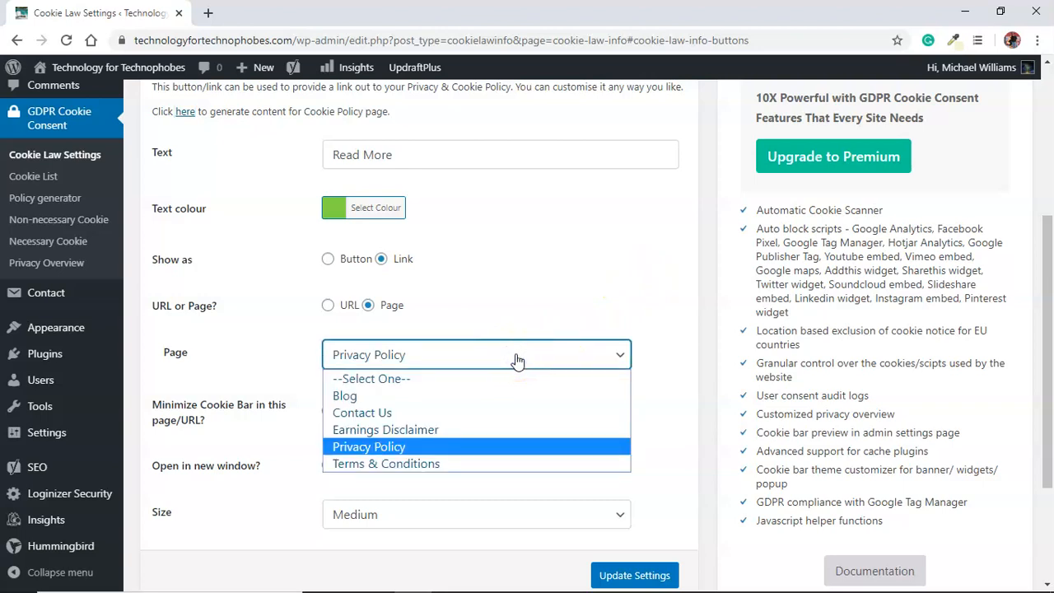
click(517, 360)
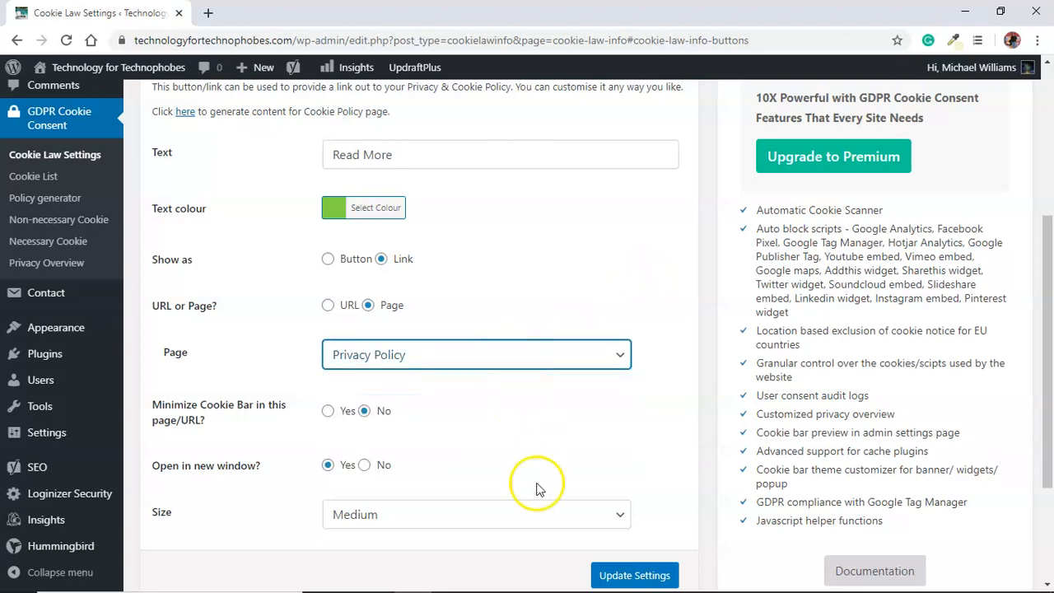
click(599, 577)
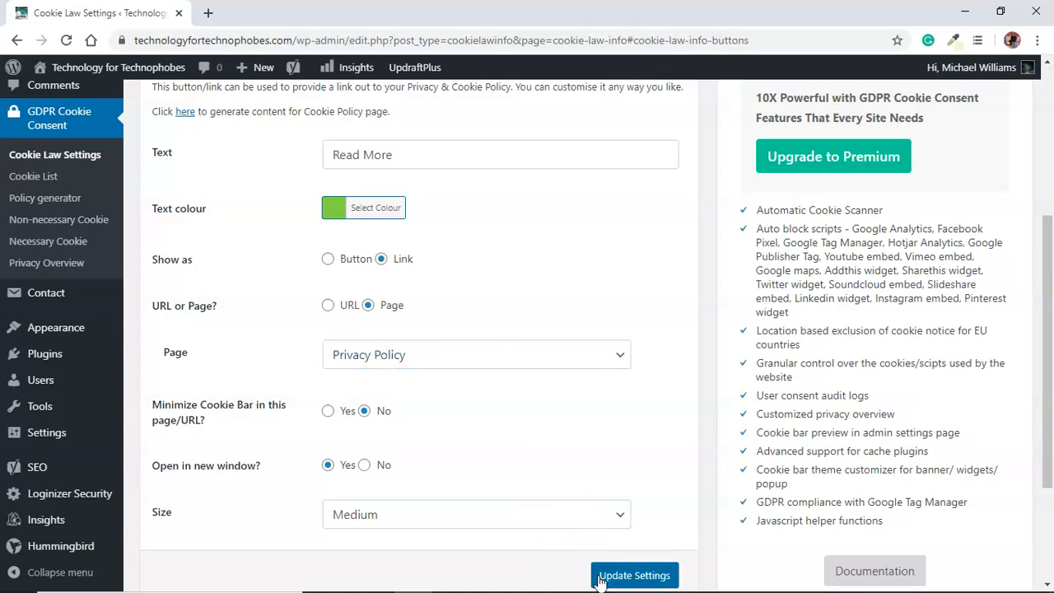
click(557, 359)
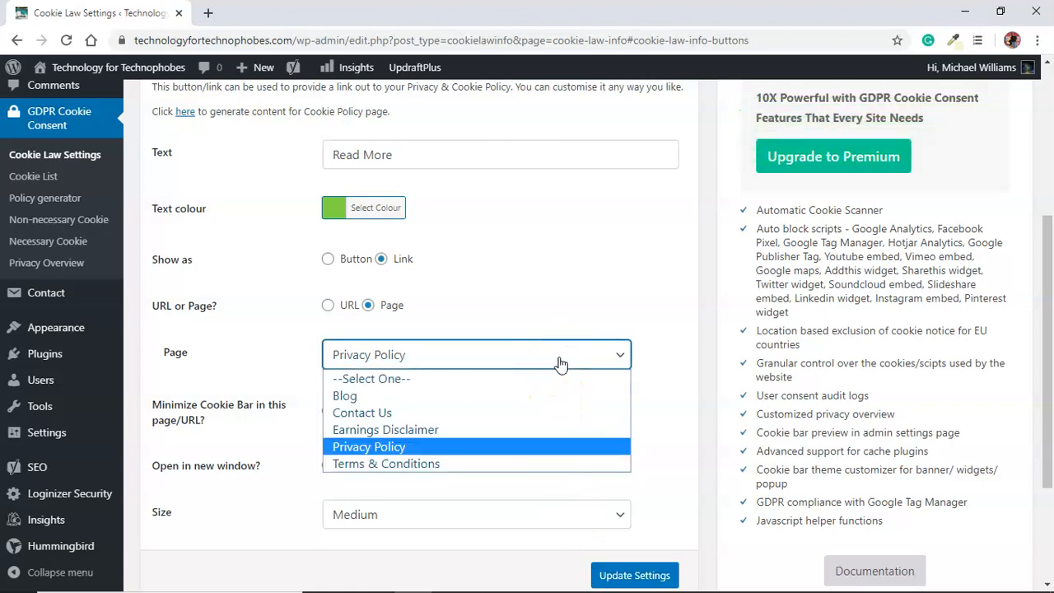
click(560, 361)
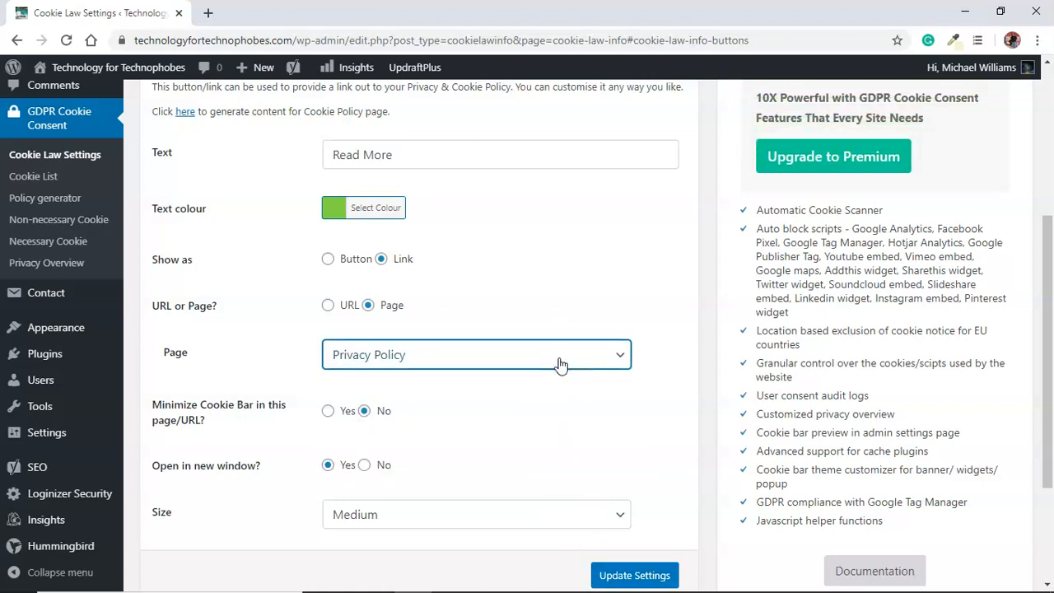
Step: Reload the cookie settings, choose Cookie Policy as the Read More link's target page and save the settings
key(F5)
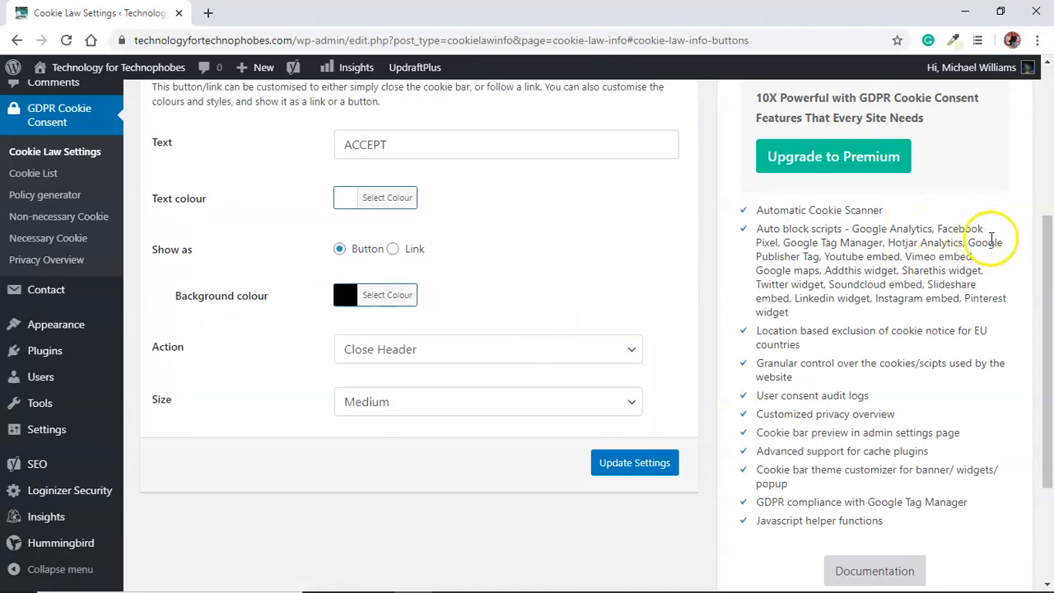
drag(1050, 247, 1046, 159)
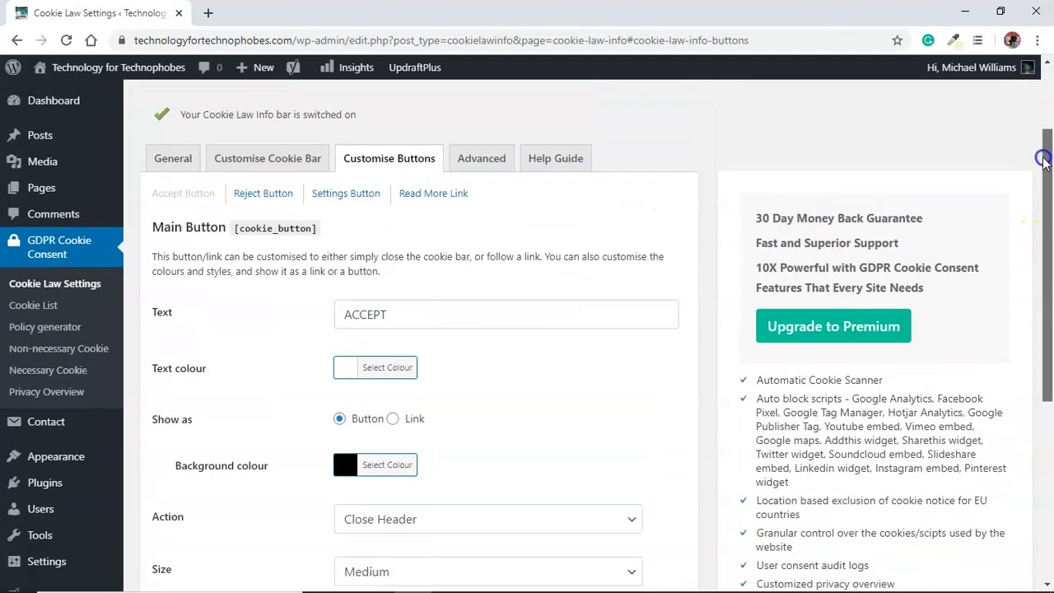
click(416, 194)
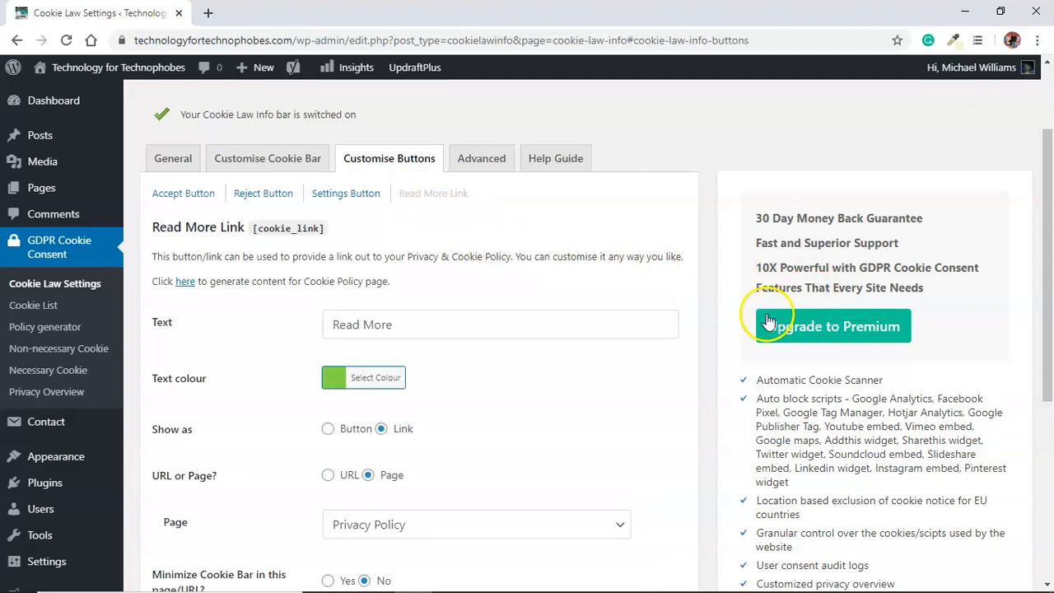
drag(1046, 271, 1043, 317)
click(559, 423)
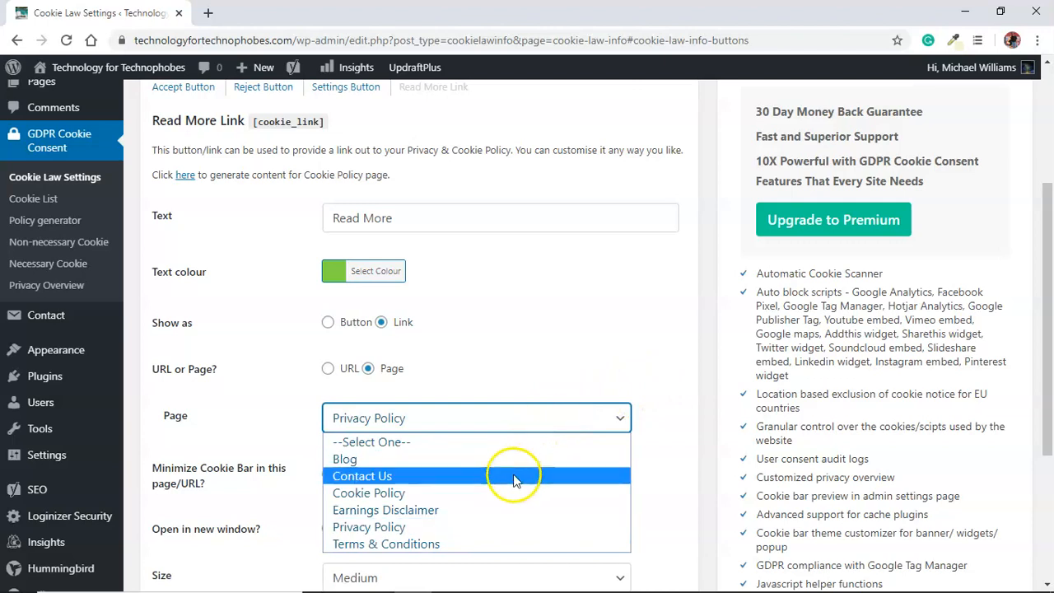
click(503, 493)
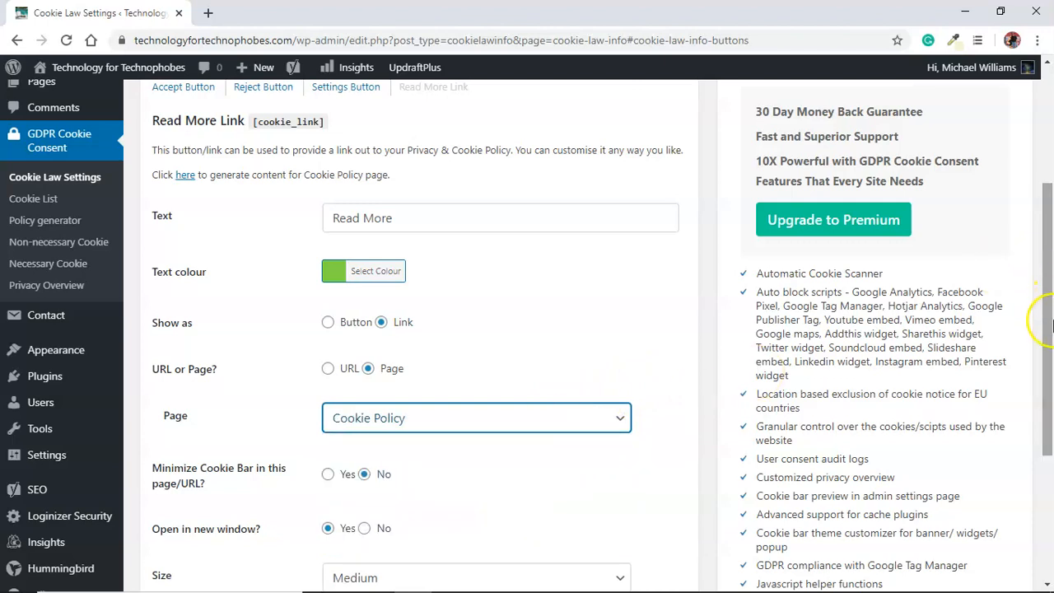
drag(1048, 332, 1045, 390)
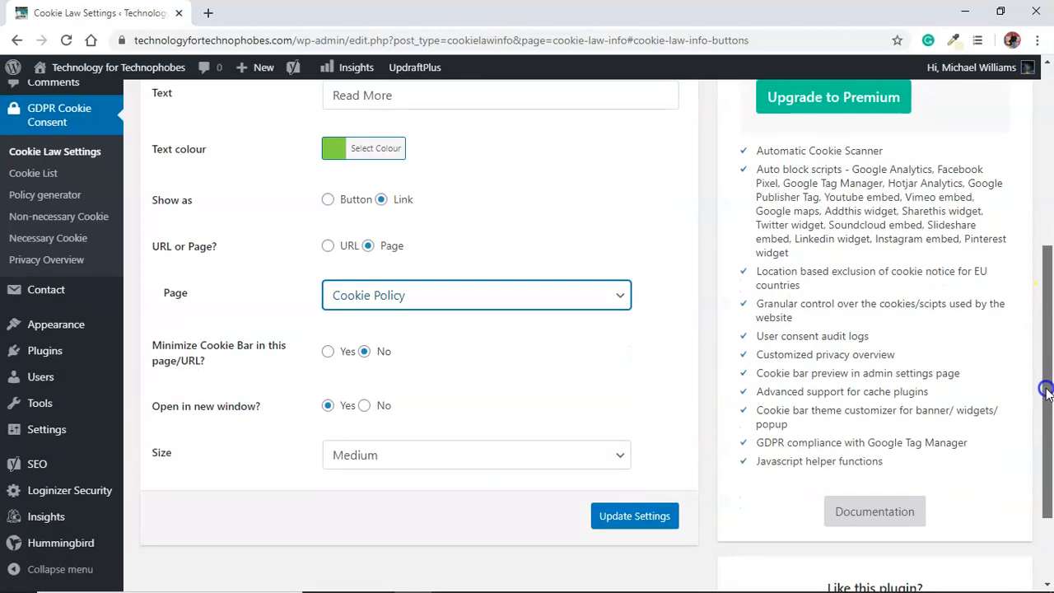
click(664, 528)
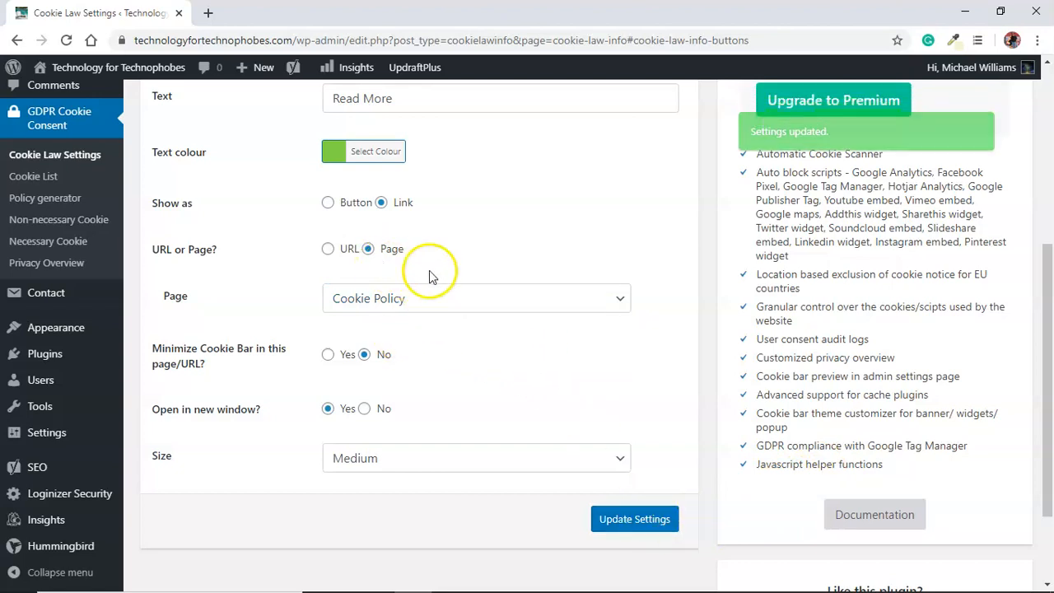
Step: Open the Cookie Policy page from the live site's top menu and bring back the cookie consent bar
click(143, 70)
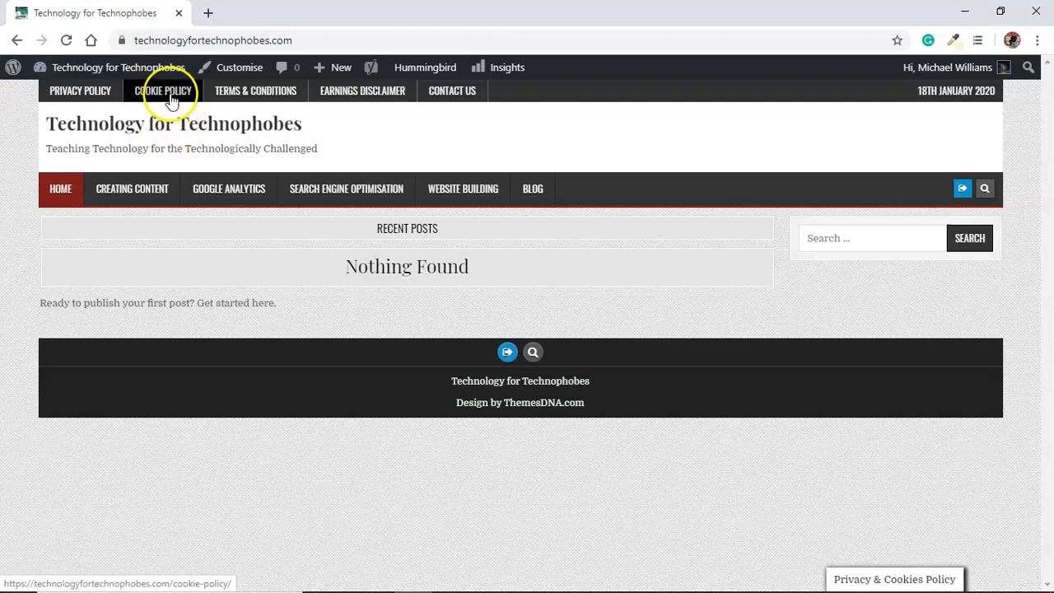
click(171, 98)
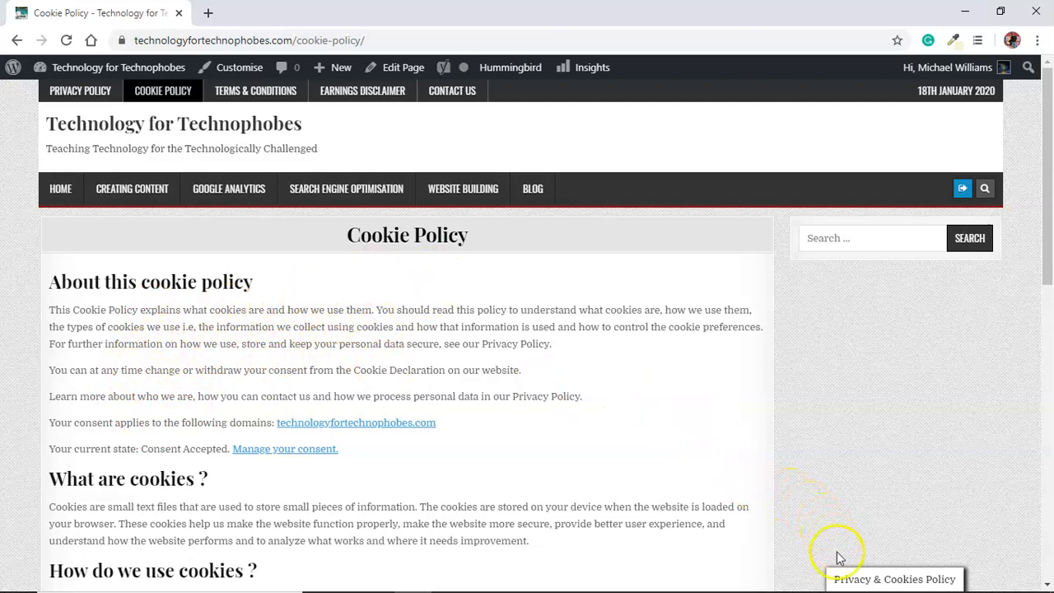
click(846, 581)
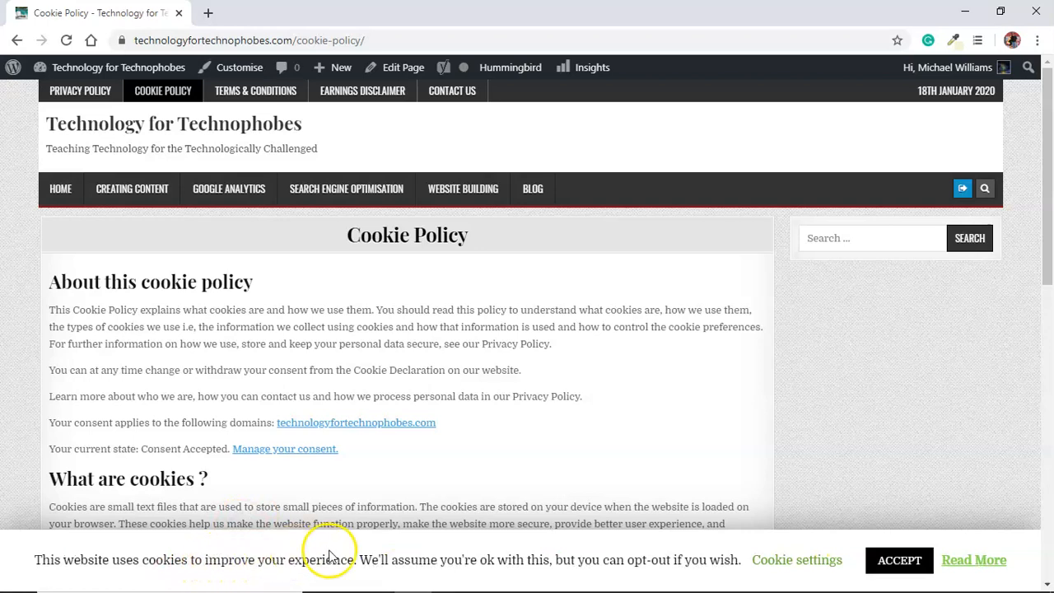
Step: Inspect the Necessary and Non-Necessary categories in the consent bar's cookie settings and close the Privacy Overview
click(760, 562)
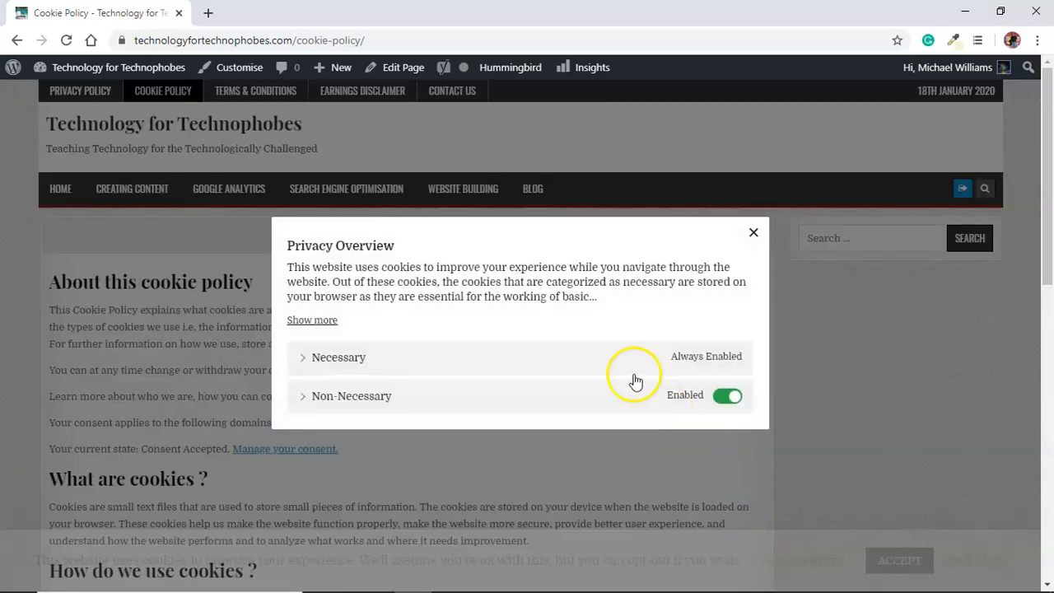
click(612, 357)
click(582, 424)
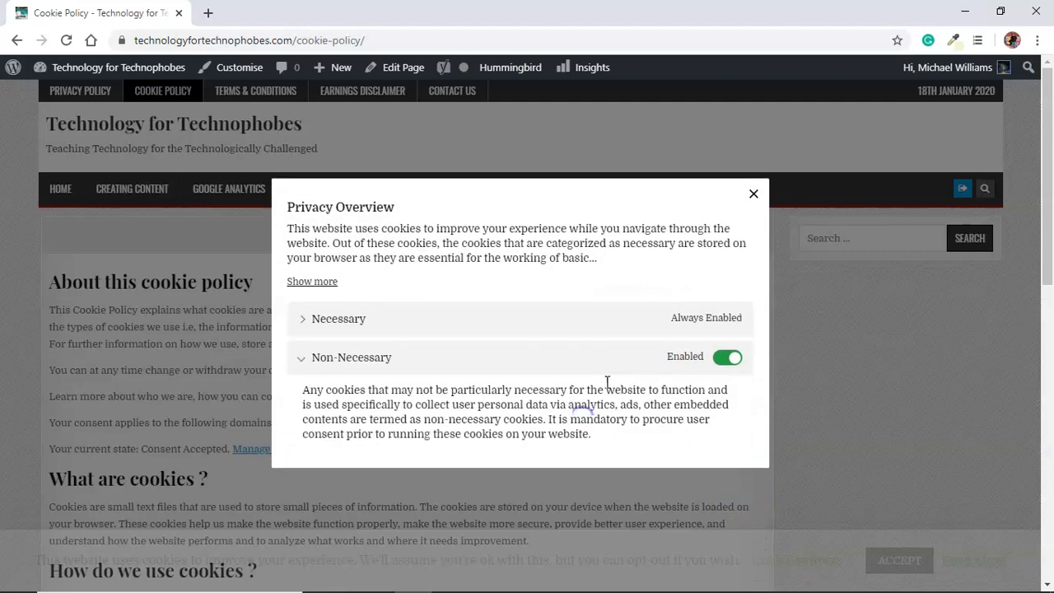
click(754, 201)
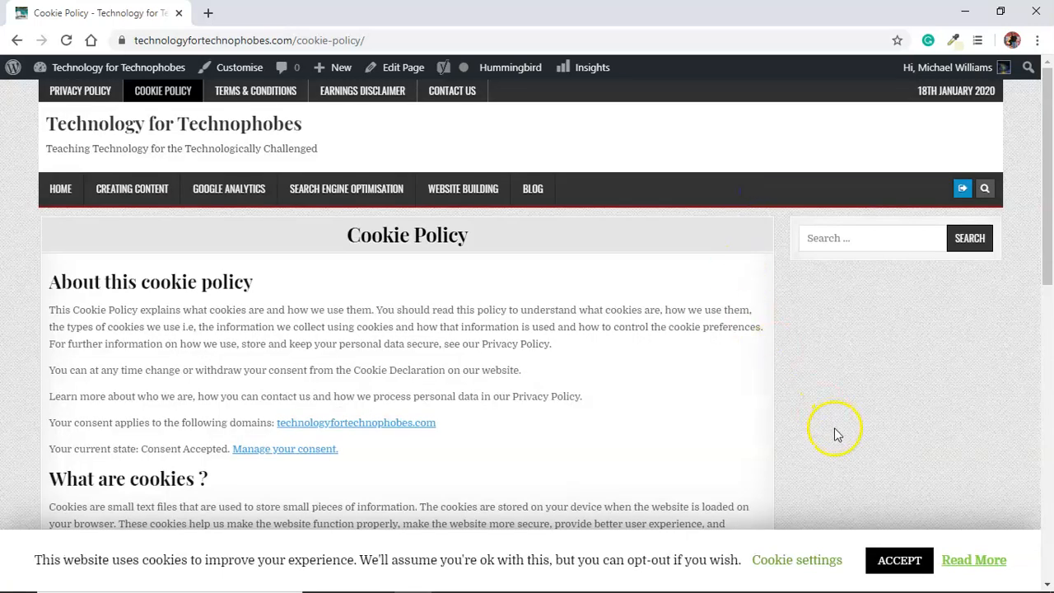
Step: Test the consent bar's ACCEPT button and, after reopening the bar, its Read More link, closing the original Cookie Policy tab
click(889, 562)
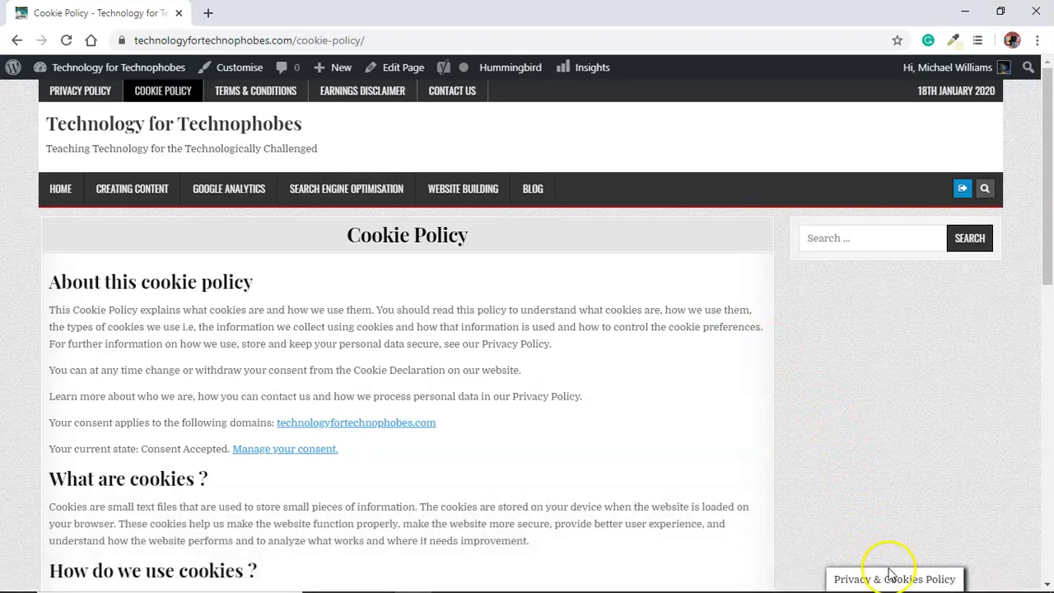
click(886, 576)
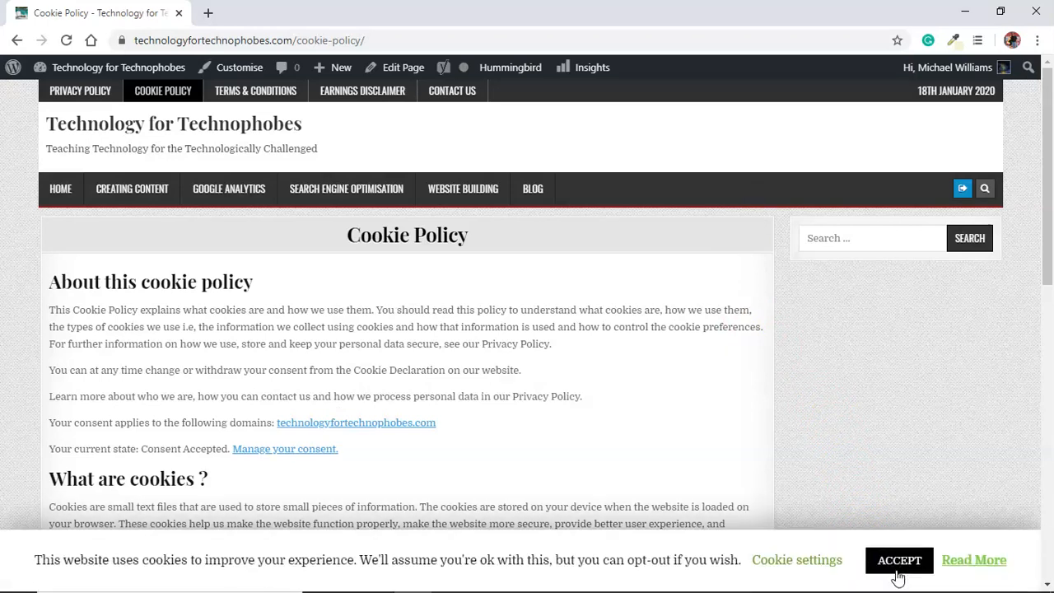
click(956, 560)
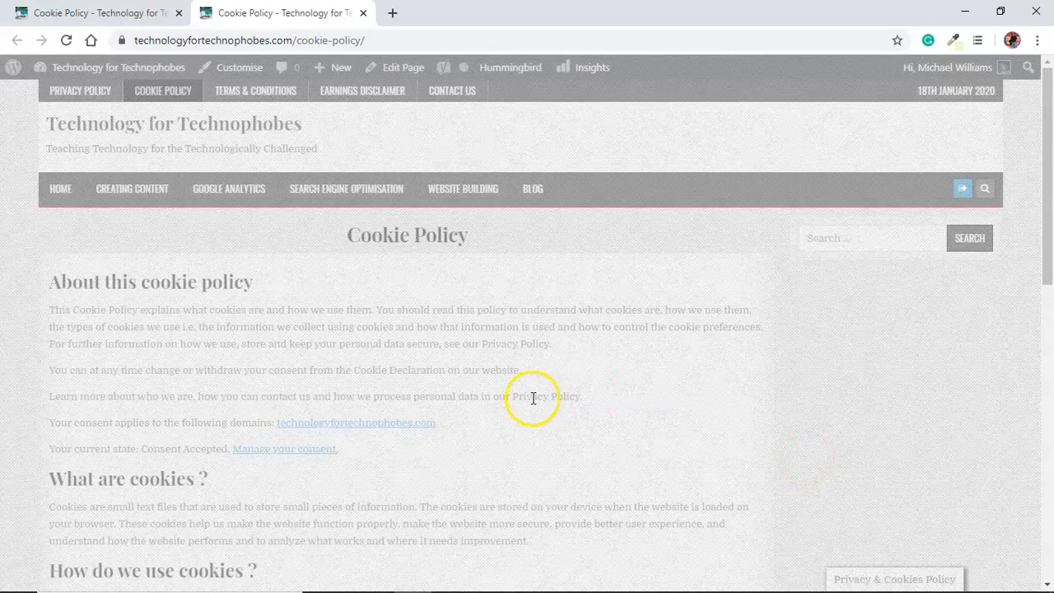
click(179, 13)
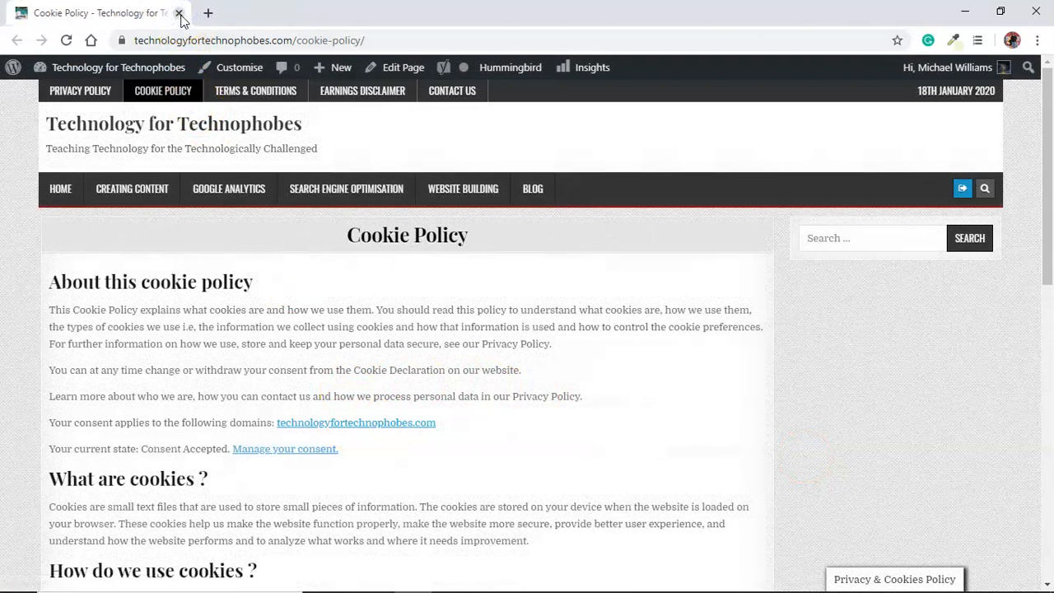